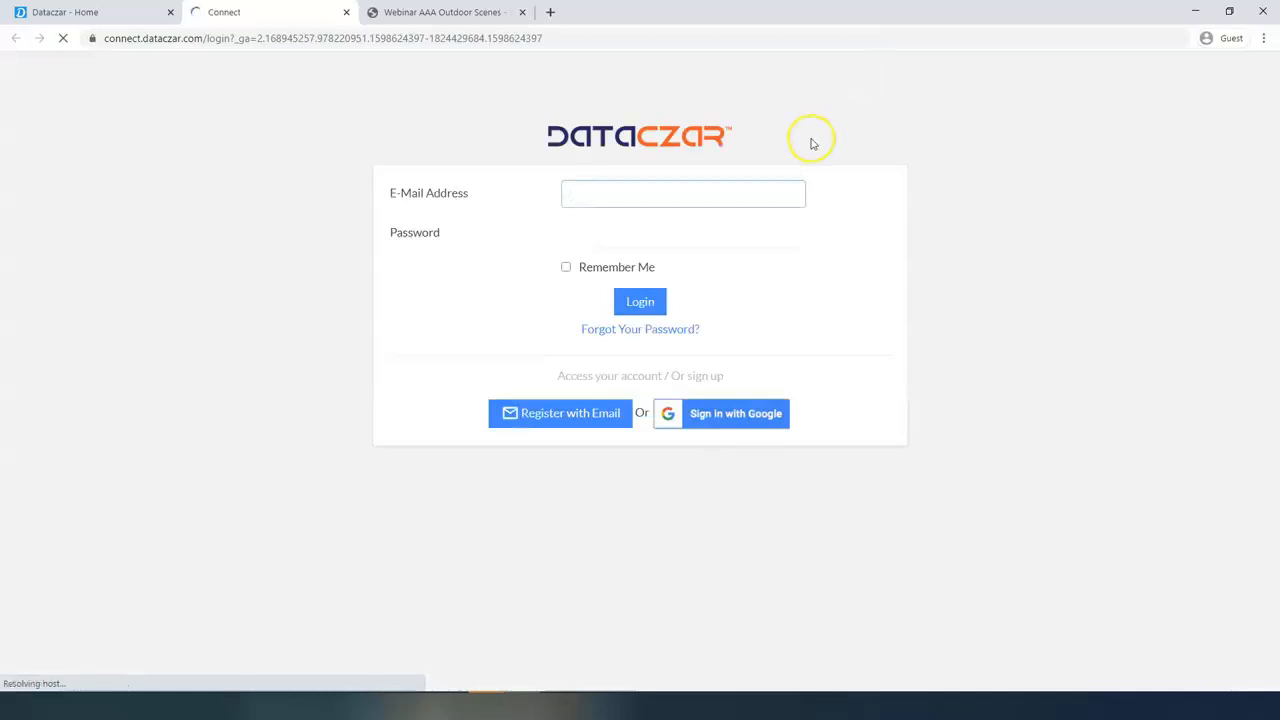
- Log in to the Dataczar Connect account by entering the account's e-mail address and password
key(ctrl+v)
click(668, 236)
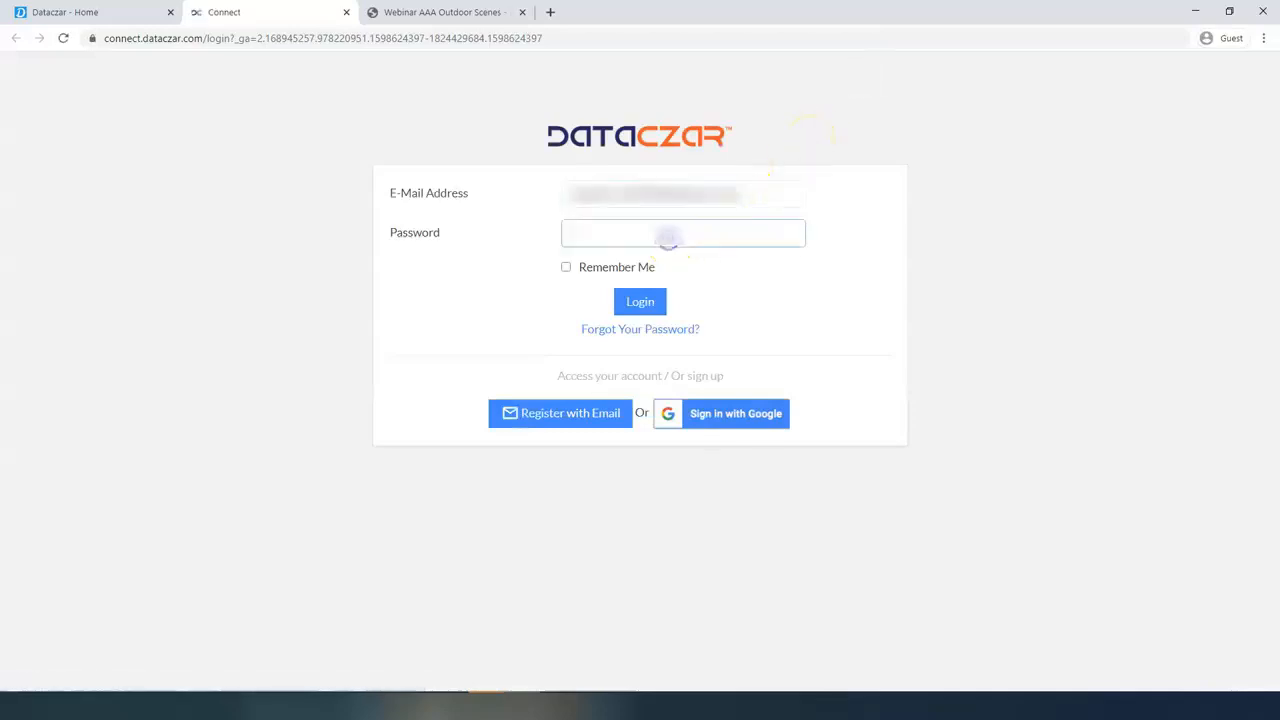
text(•••••••••)
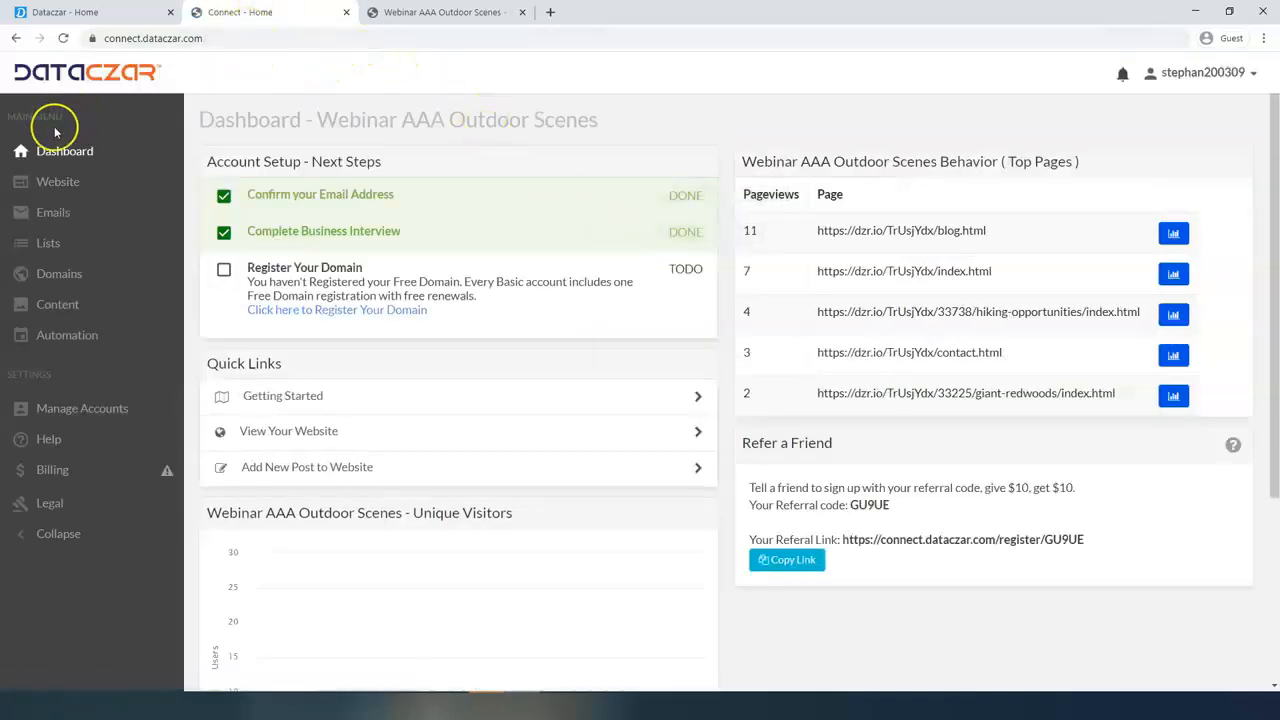
- Close the Dataczar - Home page and show the Connect dashboard in full screen
click(172, 12)
key(F11)
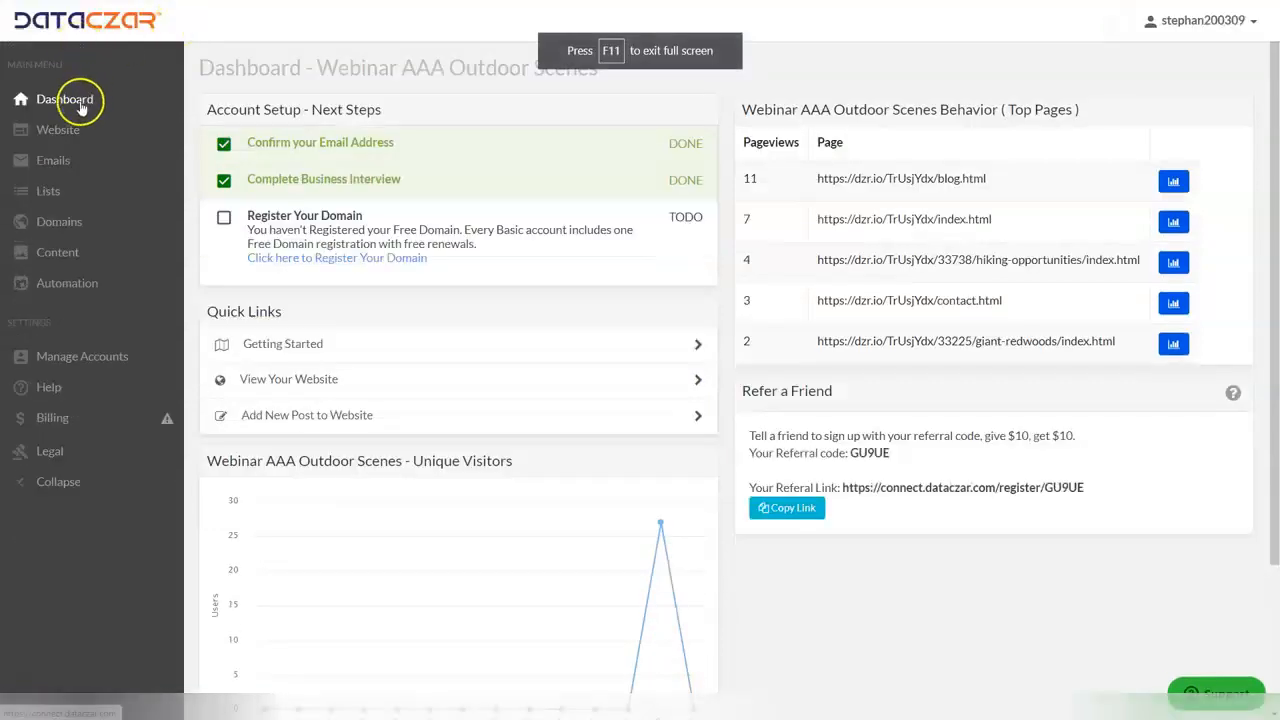
- Open the free image search in the Content area and search for clipart
click(62, 131)
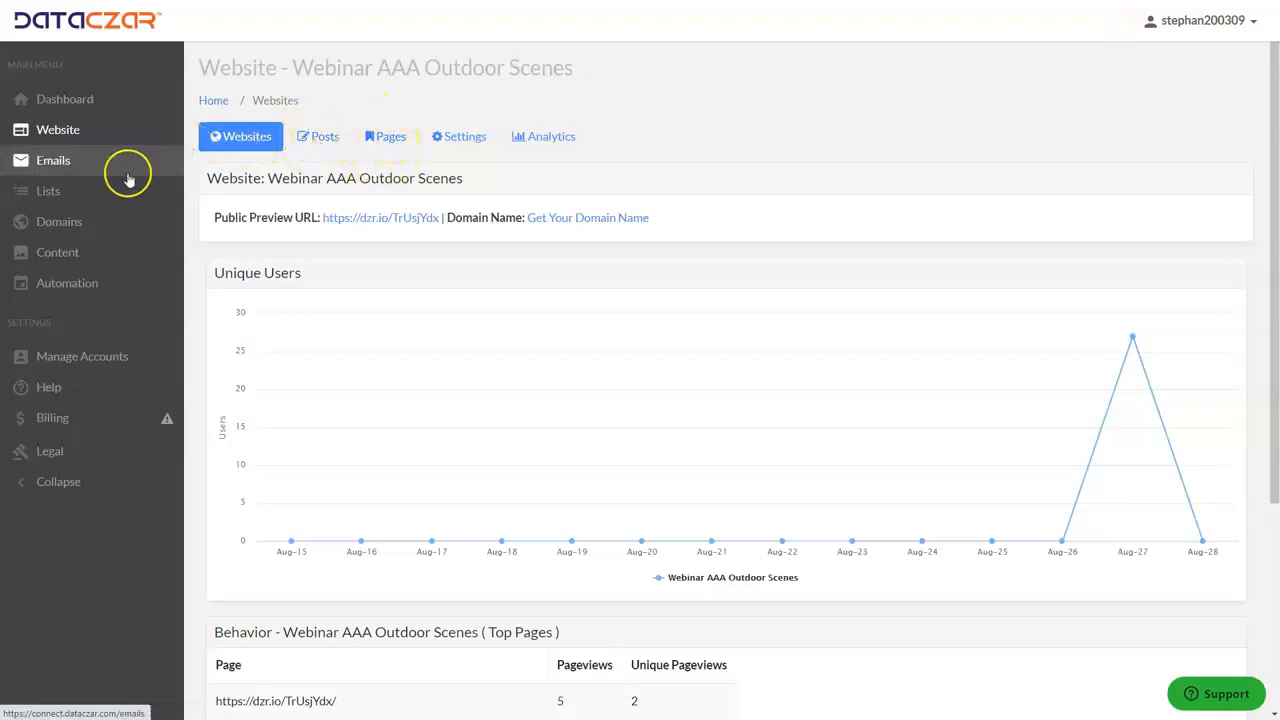
click(60, 253)
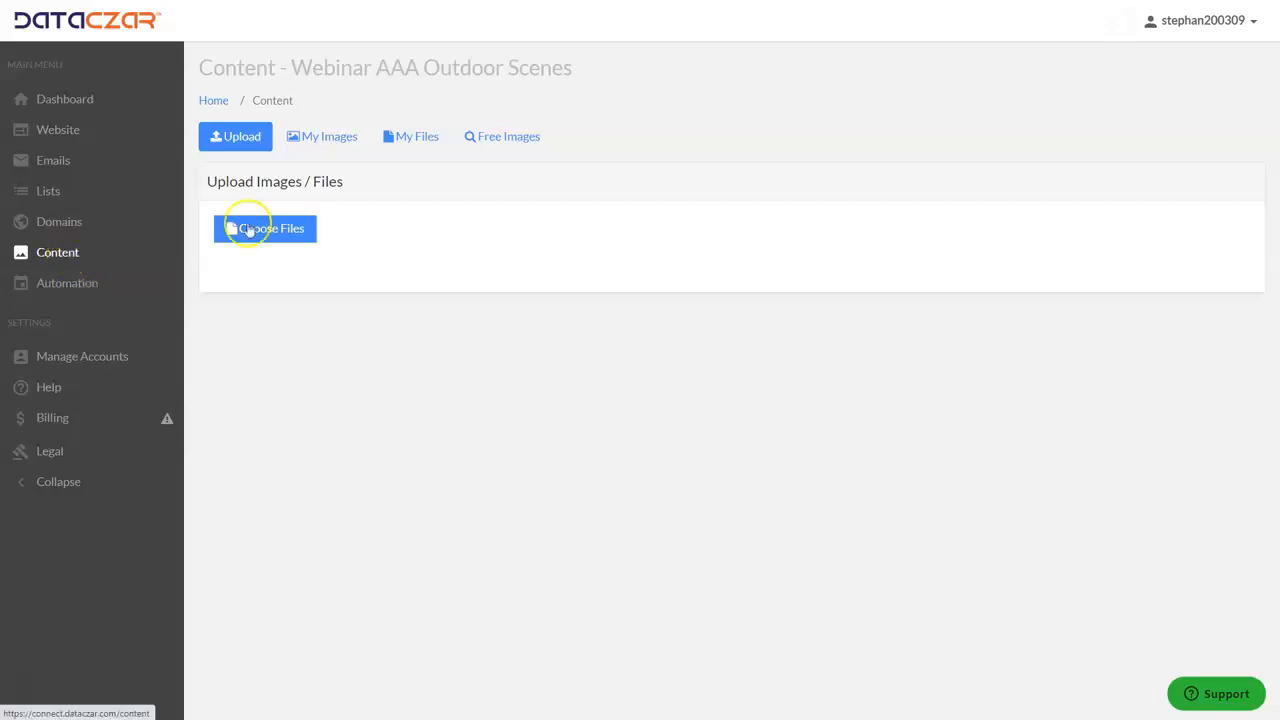
click(519, 141)
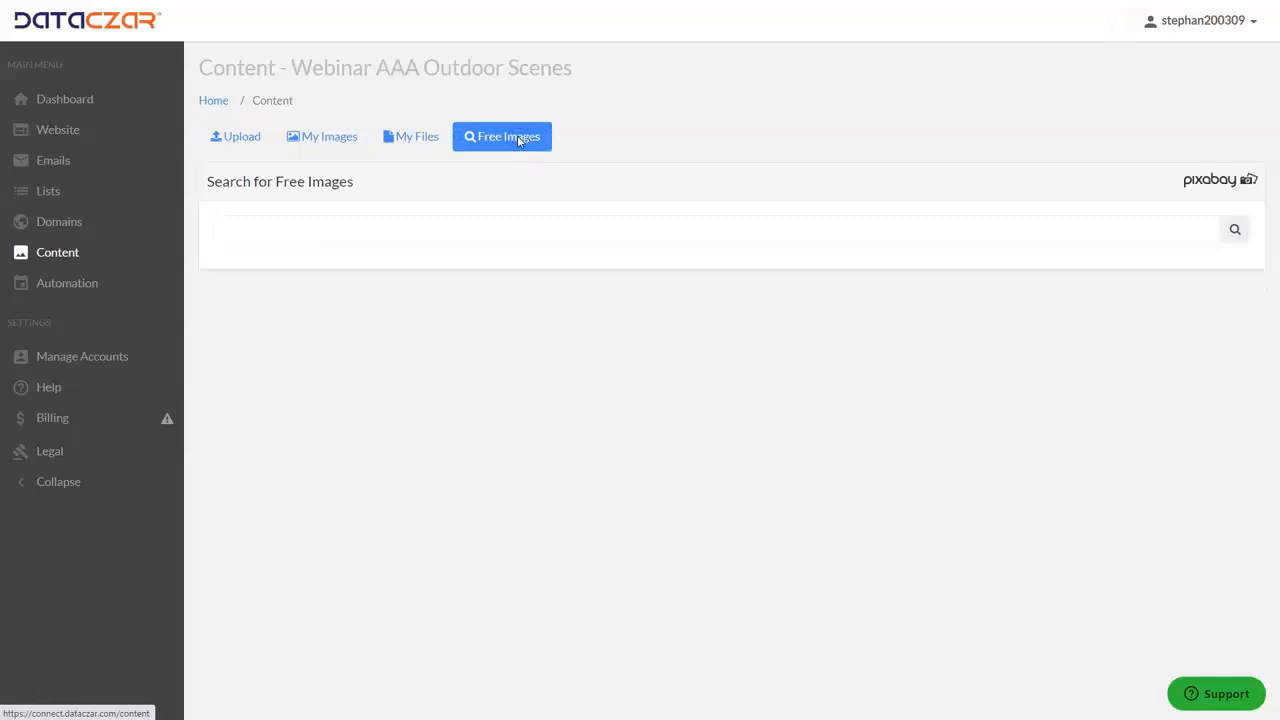
click(266, 235)
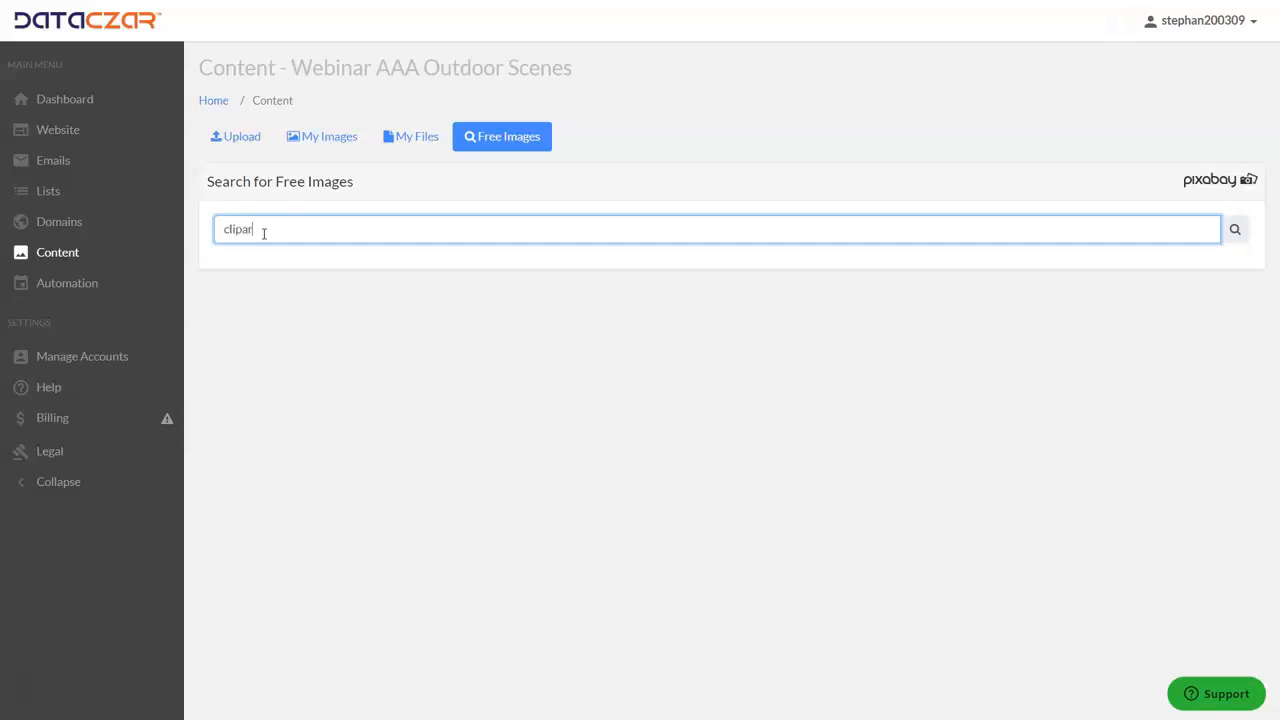
key(Return)
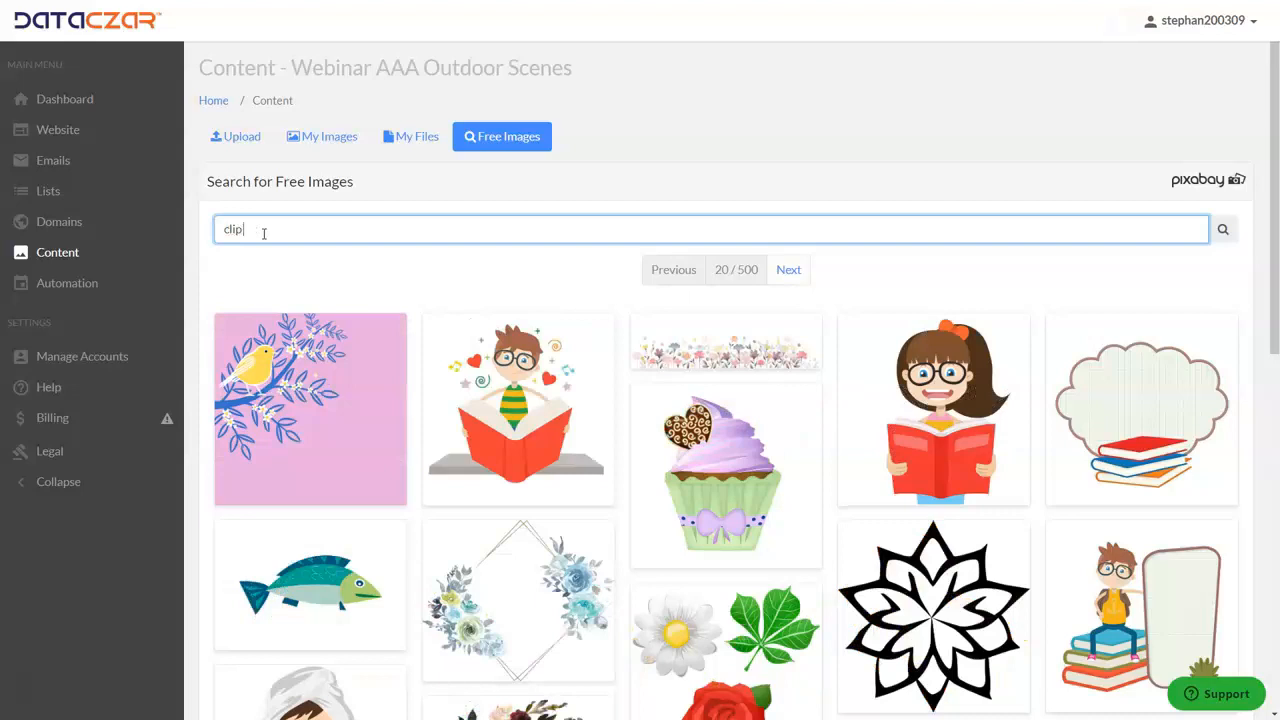
key(Return)
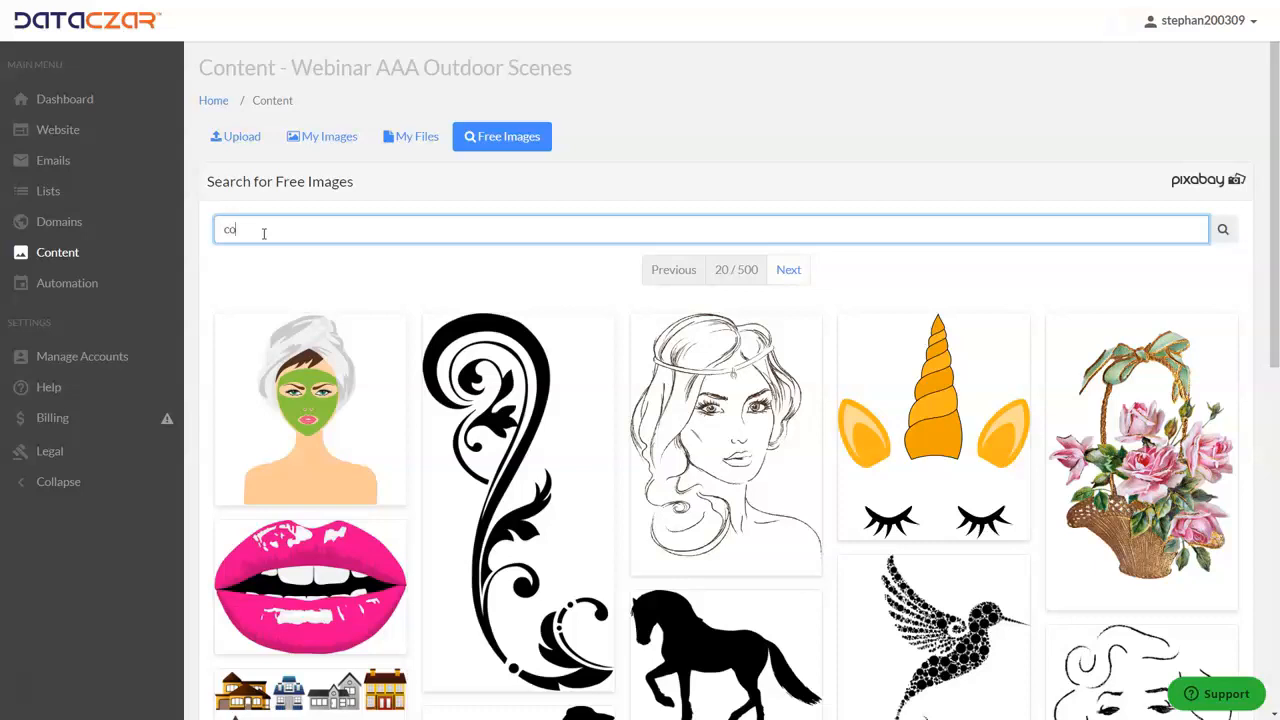
- Search the free images for coaching and add the blue Success-Training-Coaching figure from the second results page to My Images
text(ng)
key(Return)
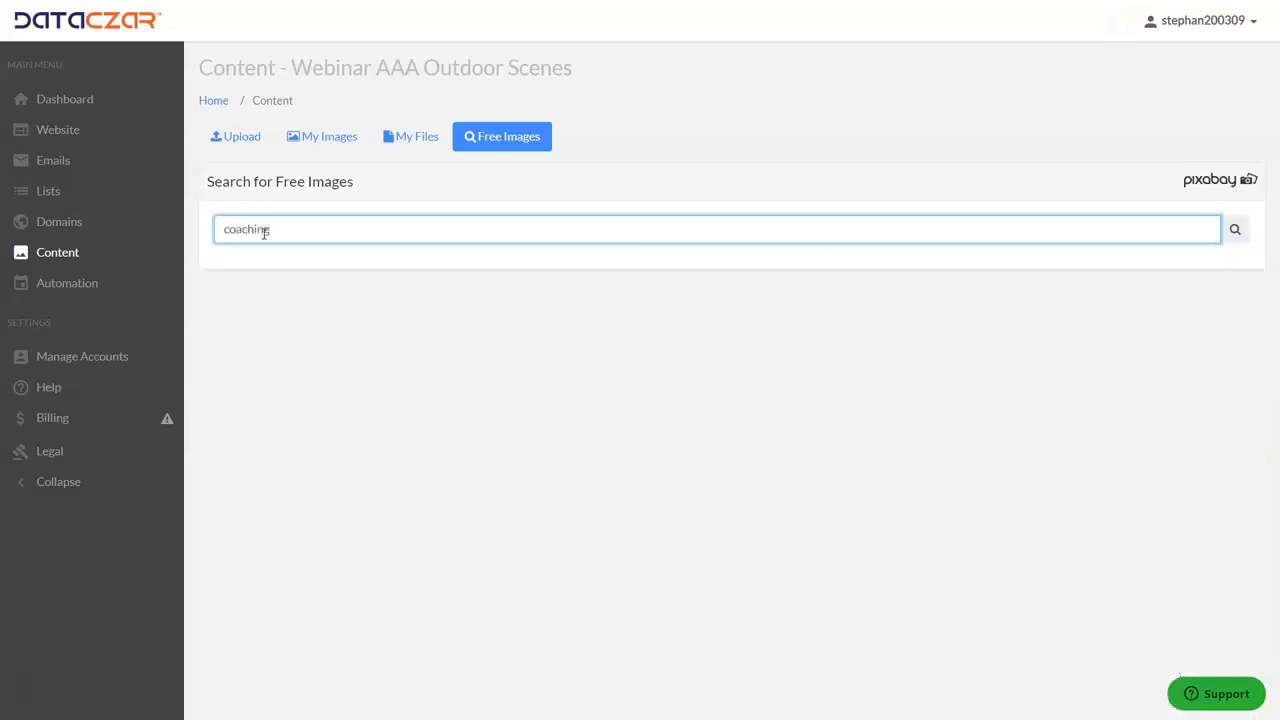
scroll(838, 440, down, 1)
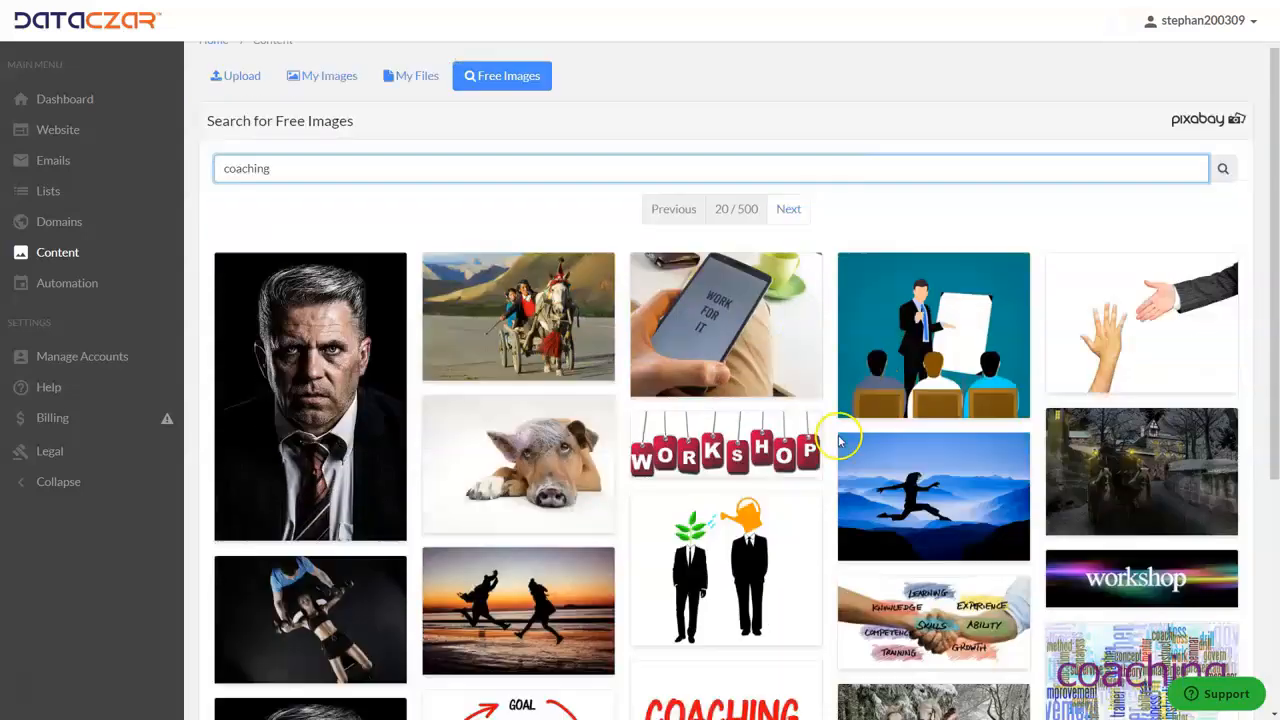
scroll(826, 443, down, 3)
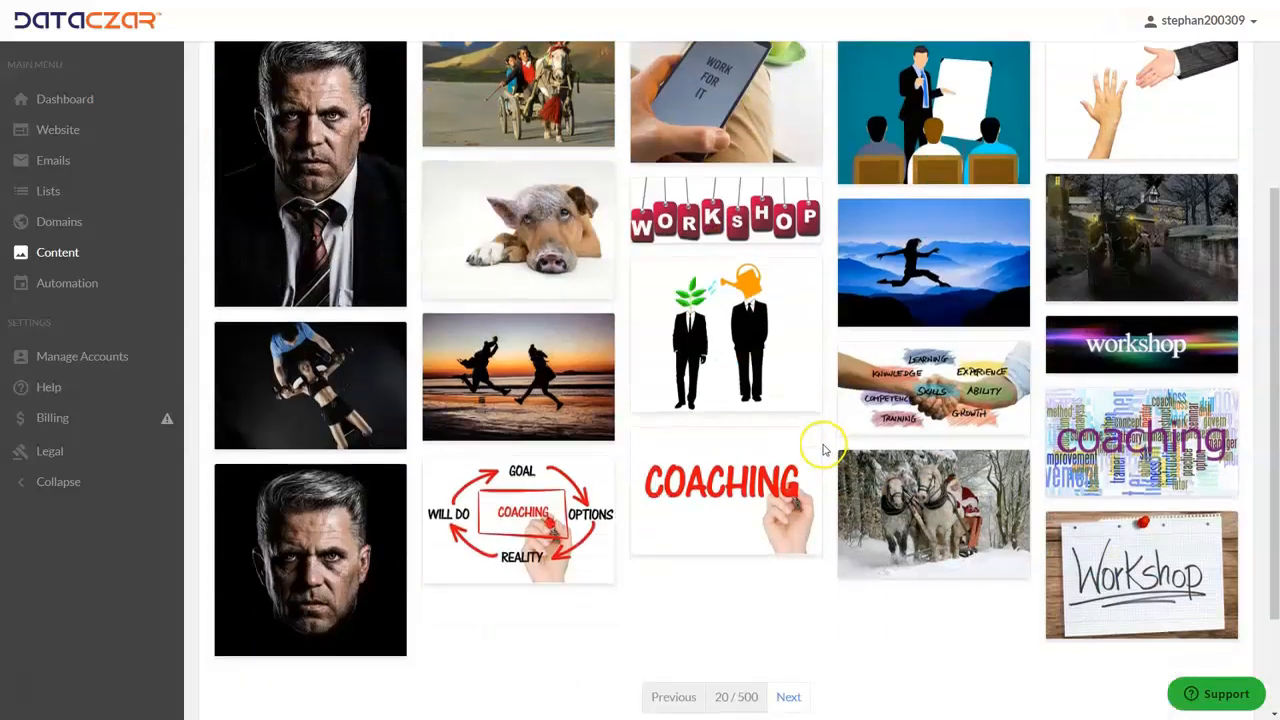
scroll(822, 450, down, 2)
click(792, 552)
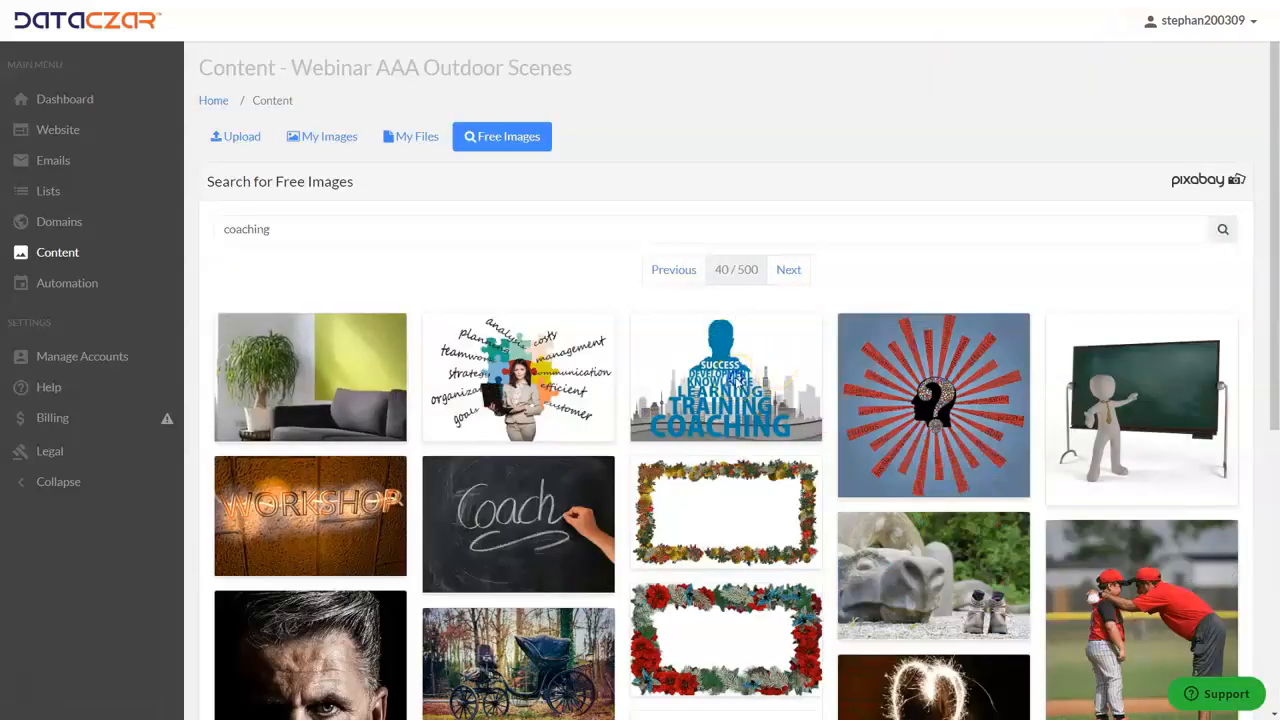
click(742, 376)
click(703, 268)
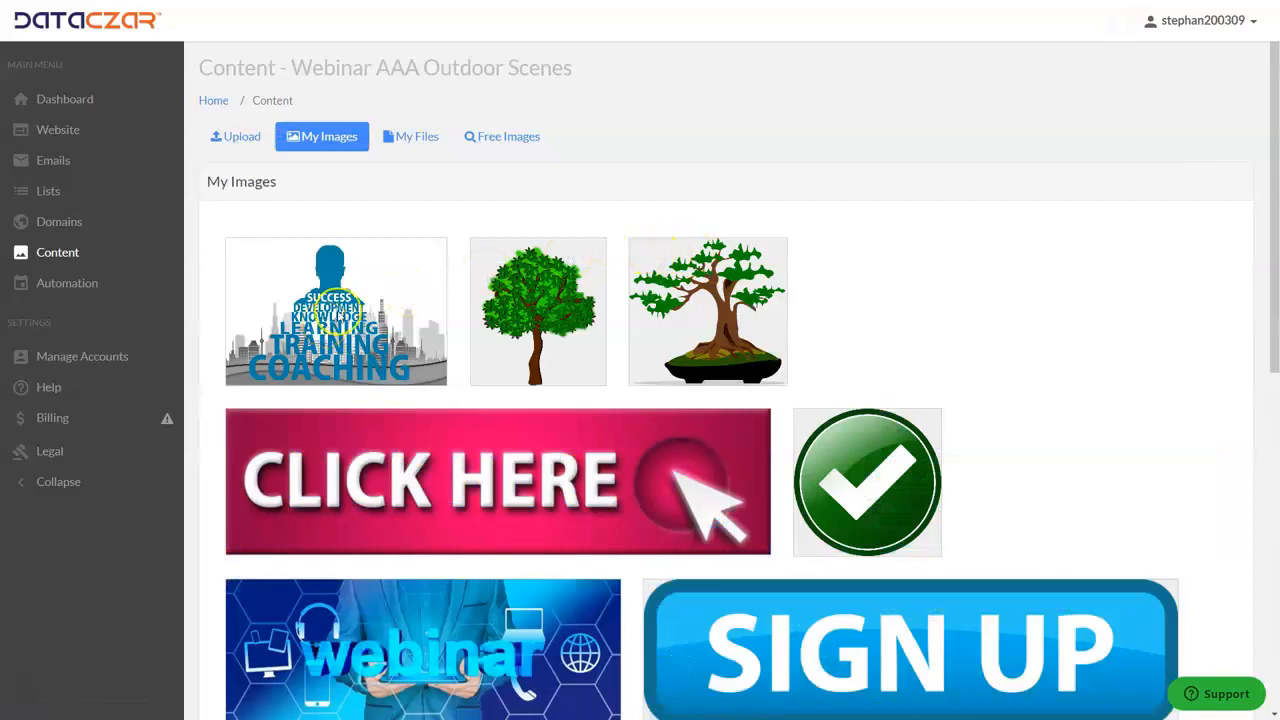
- Return to the free image results, search for Webinar, and add the dark blue webinar banner with hexagons to My Images
click(512, 137)
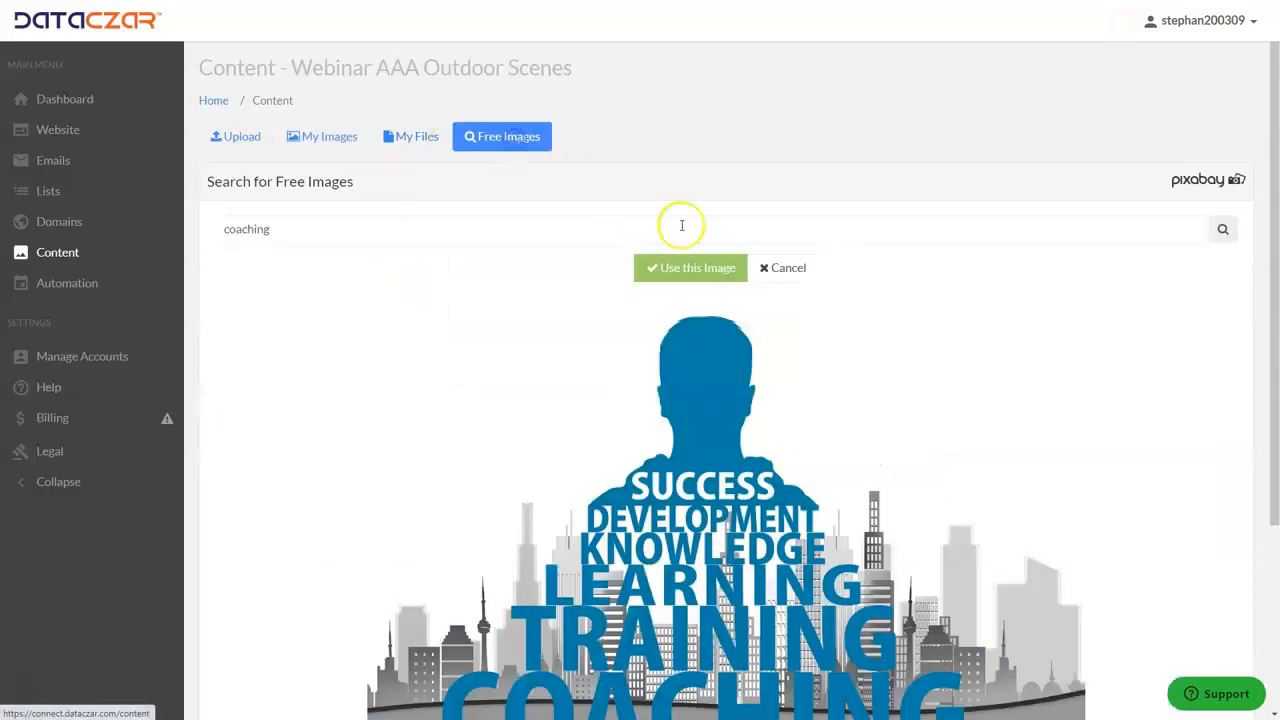
click(768, 270)
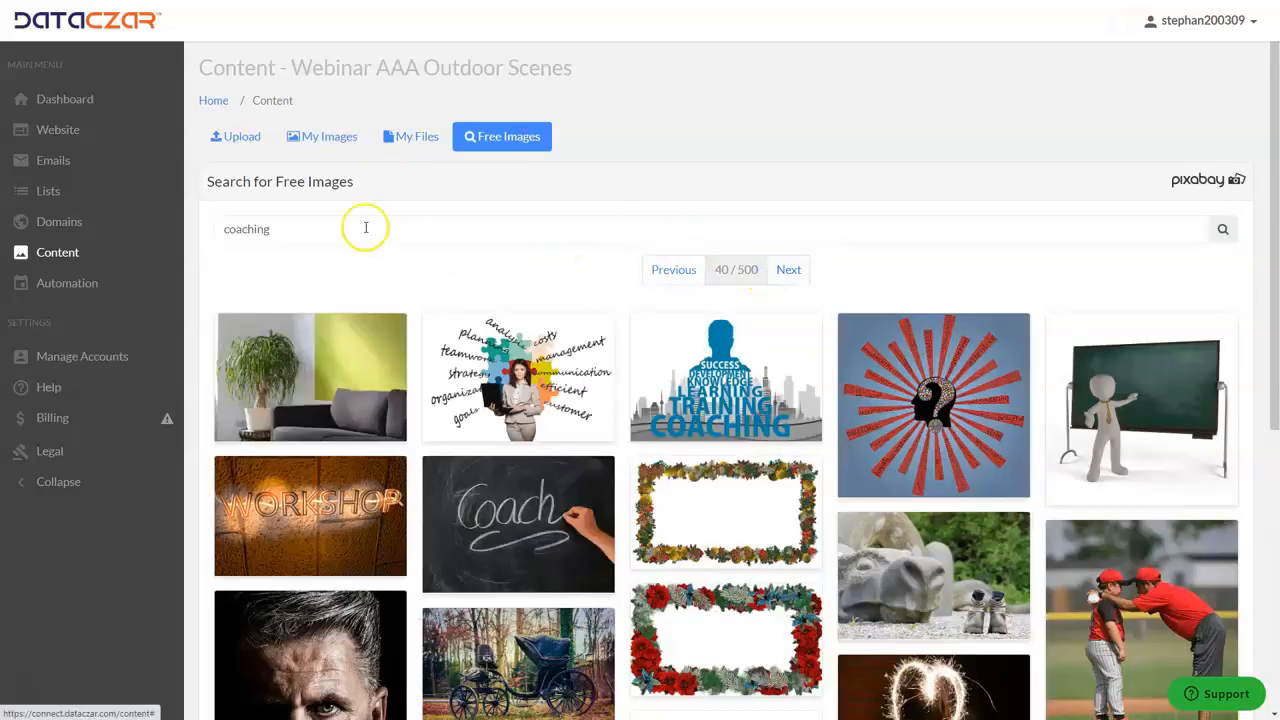
double_click(299, 227)
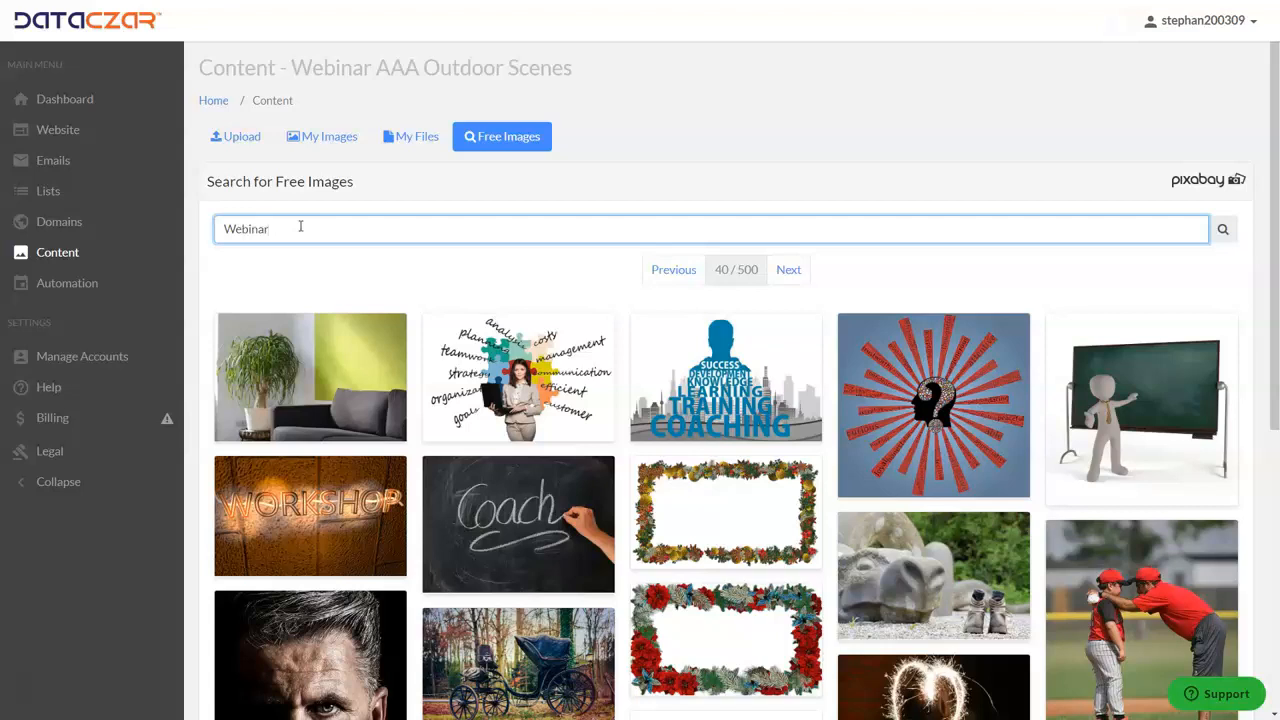
key(Return)
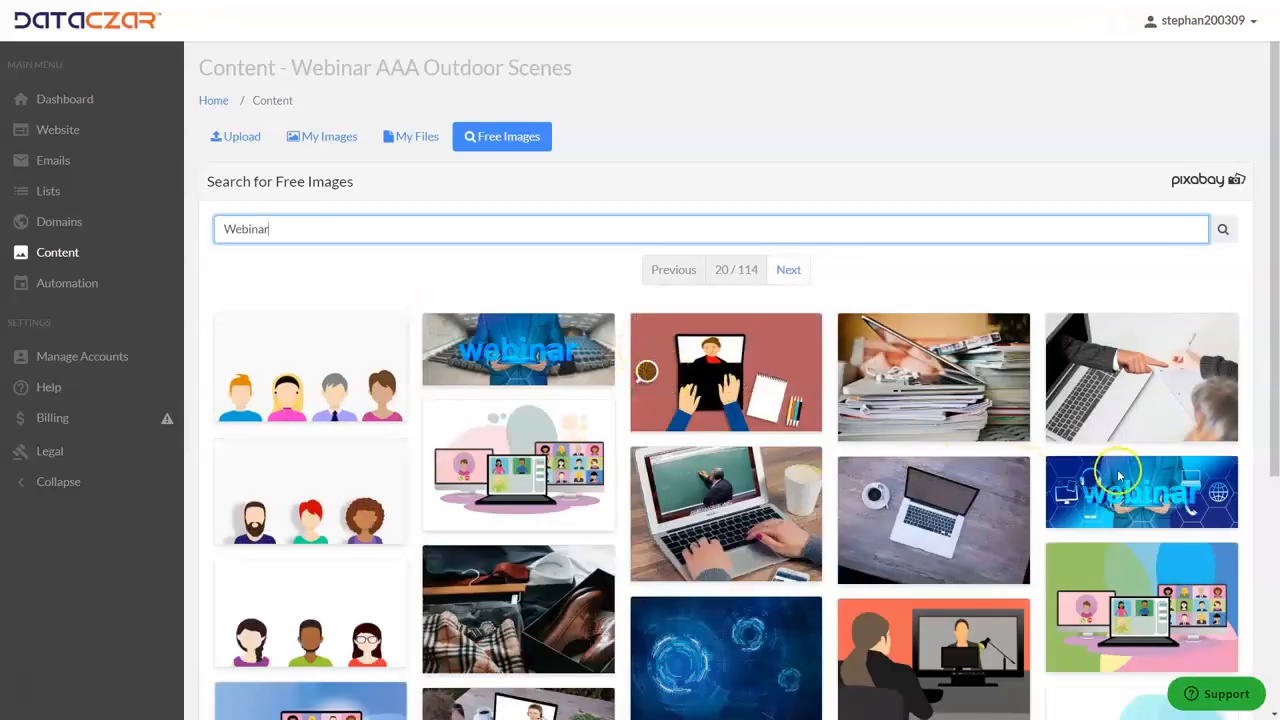
click(1133, 500)
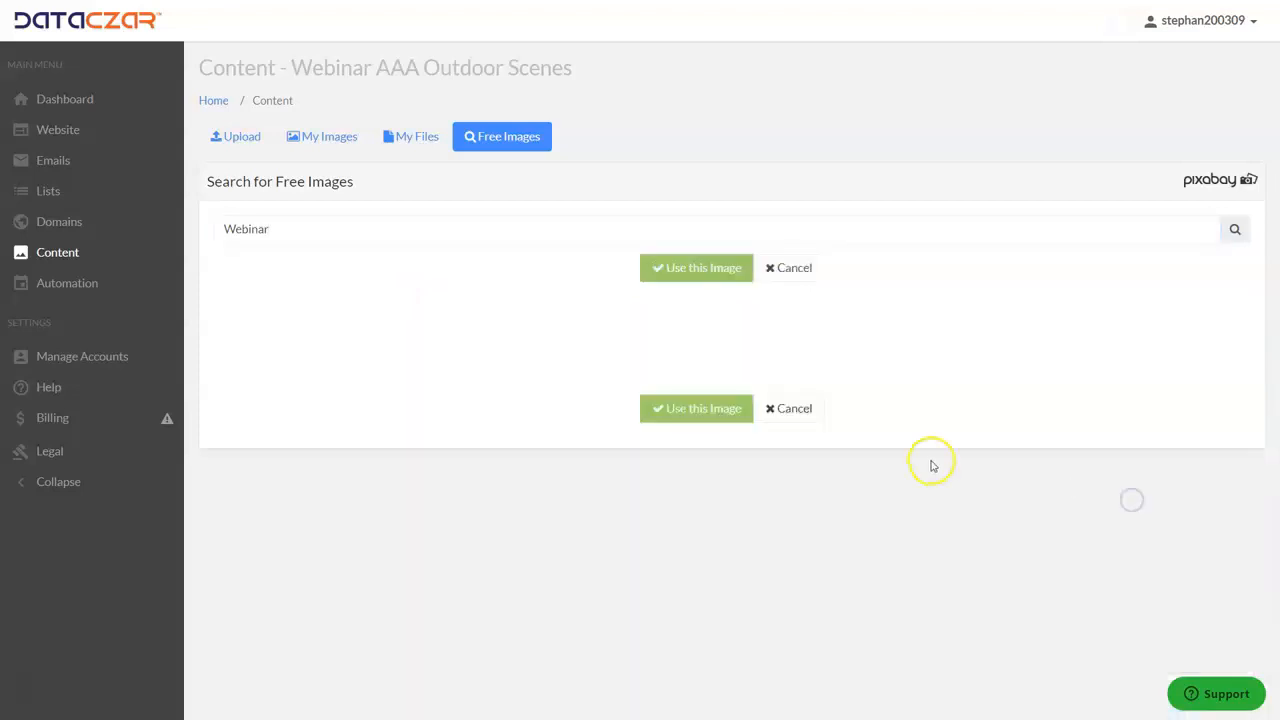
click(708, 270)
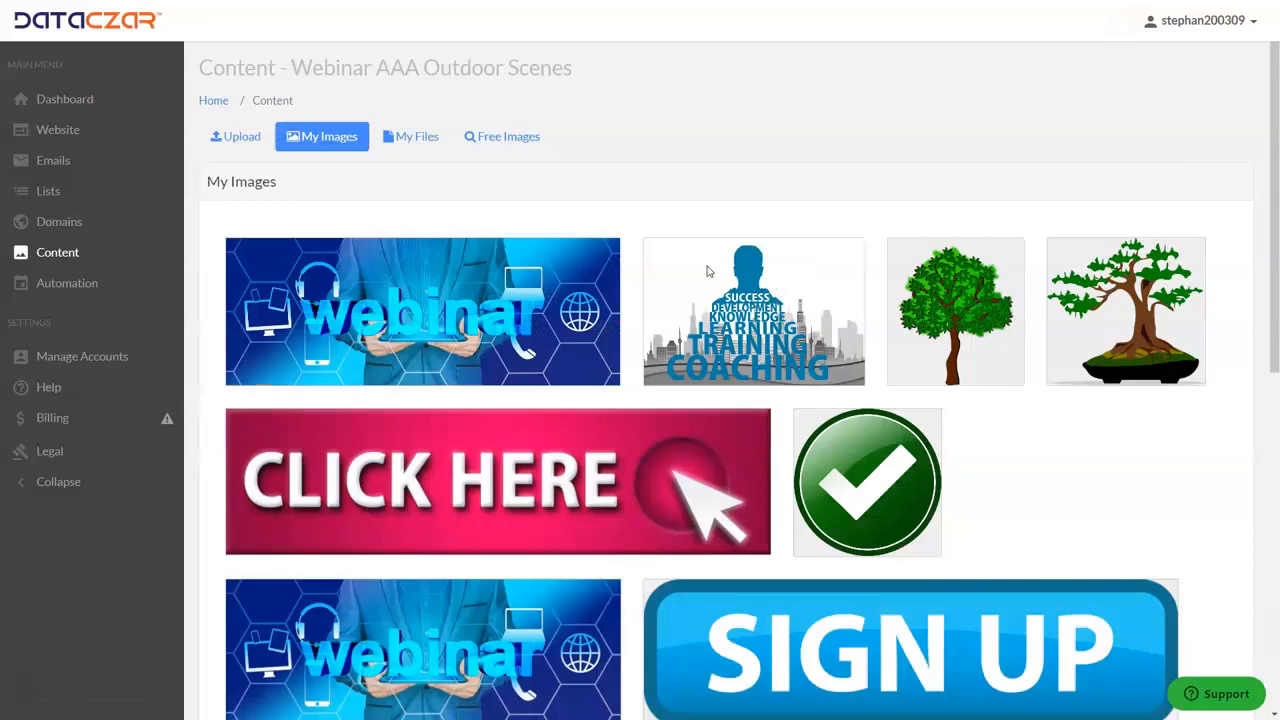
- Search the free images for success and add the yellow Success Ahead road sign from the fourth results page to My Images
click(487, 138)
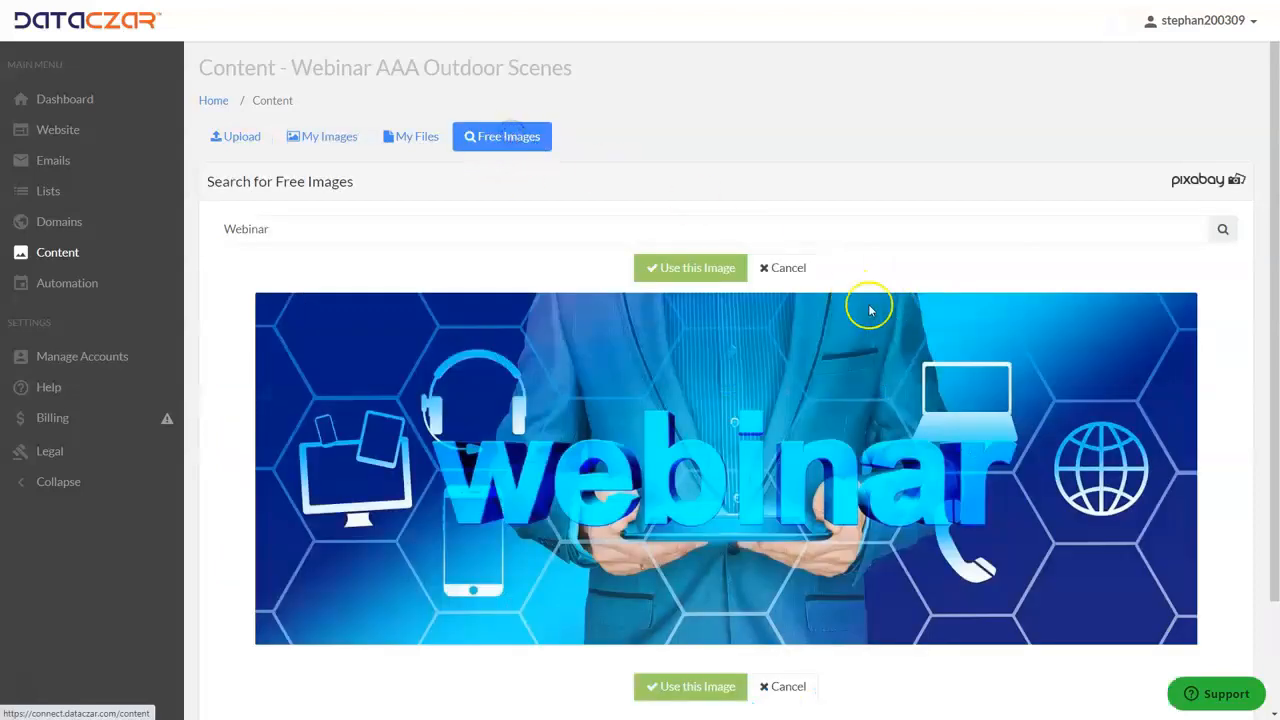
click(785, 268)
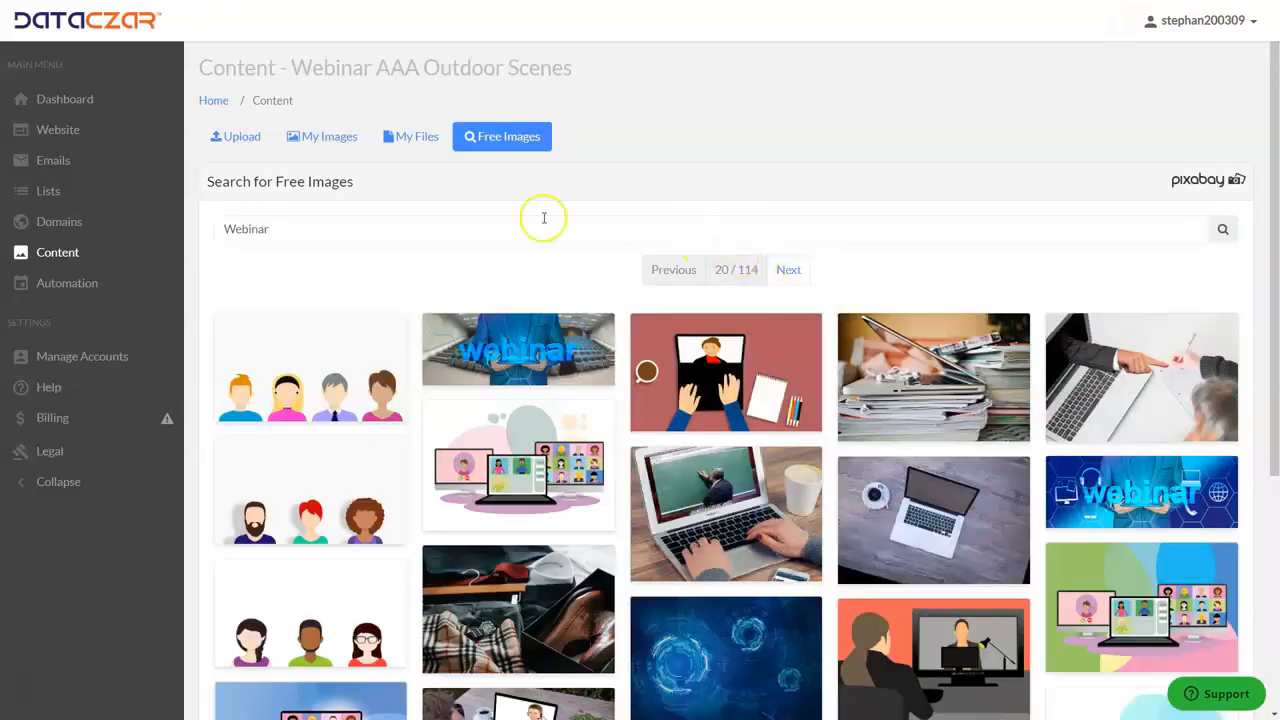
triple_click(362, 229)
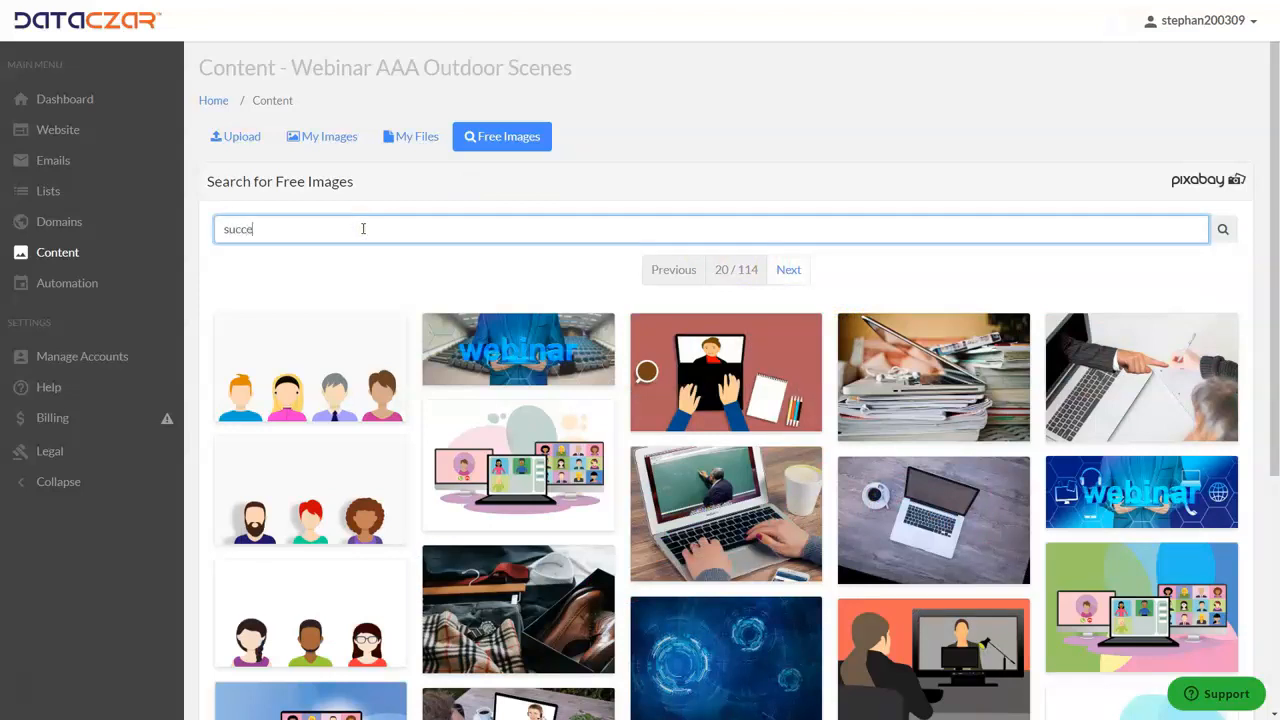
key(Return)
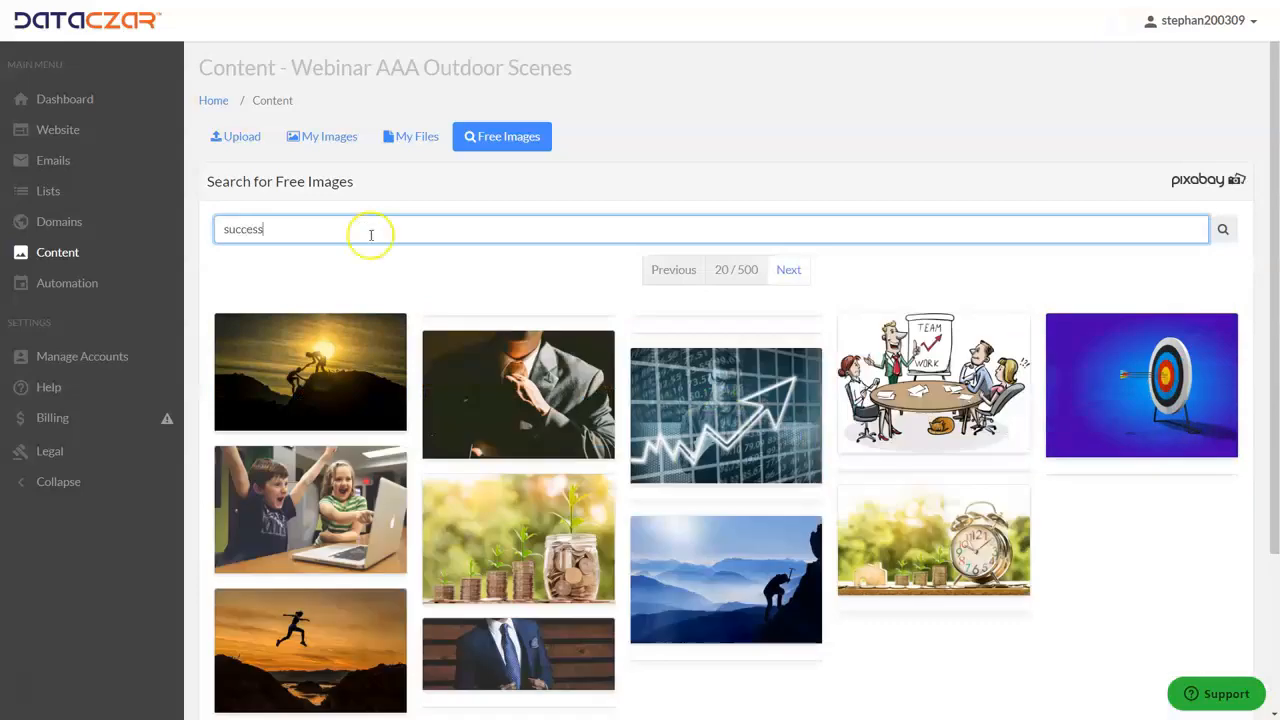
scroll(820, 409, down, 4)
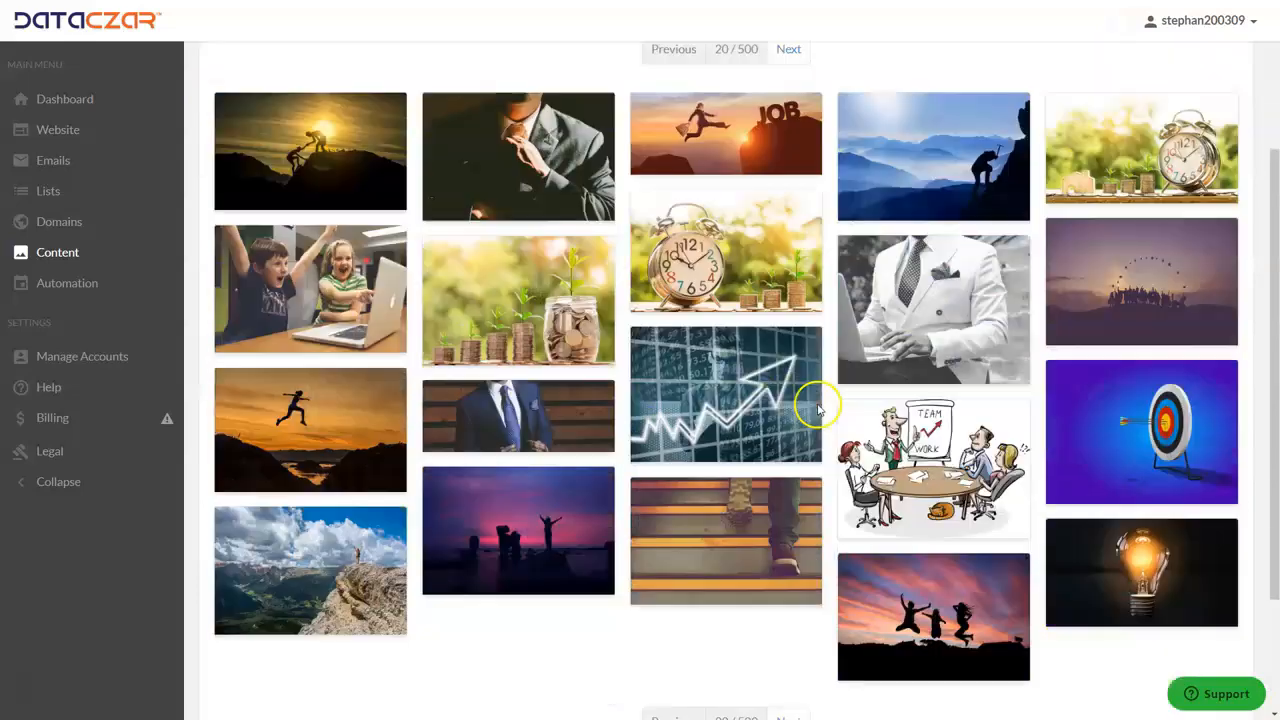
click(789, 575)
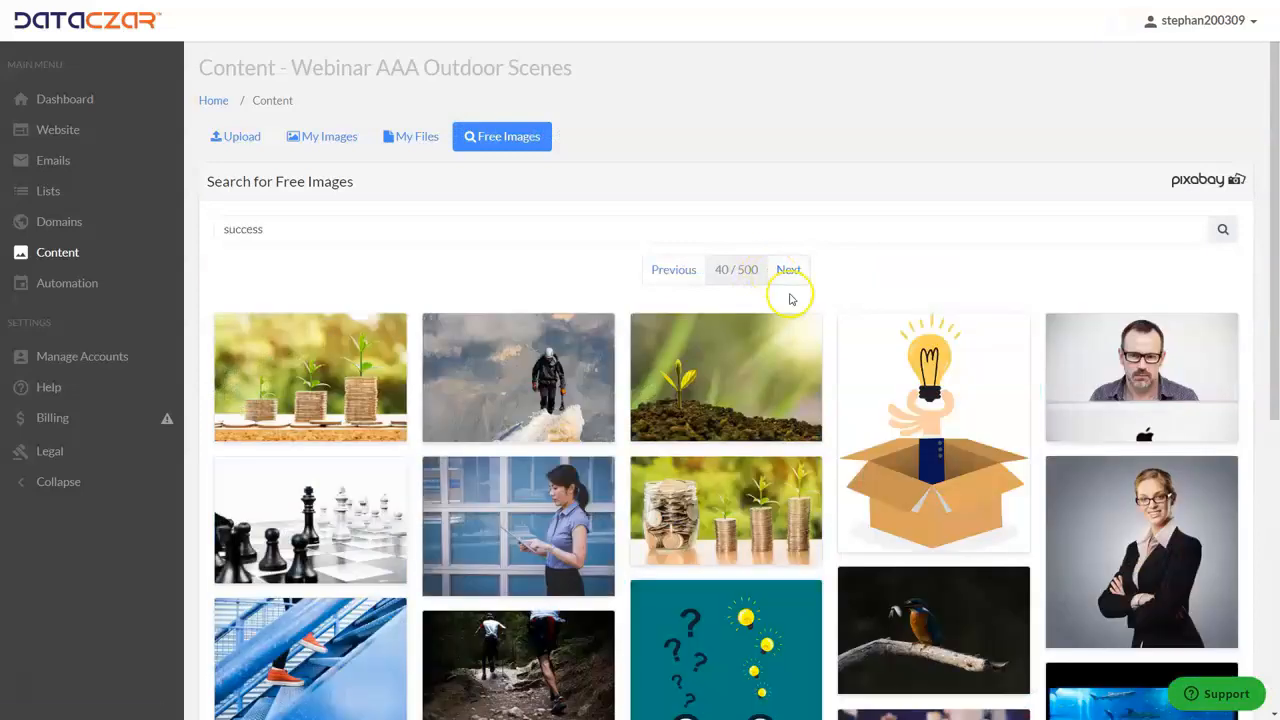
scroll(789, 298, down, 5)
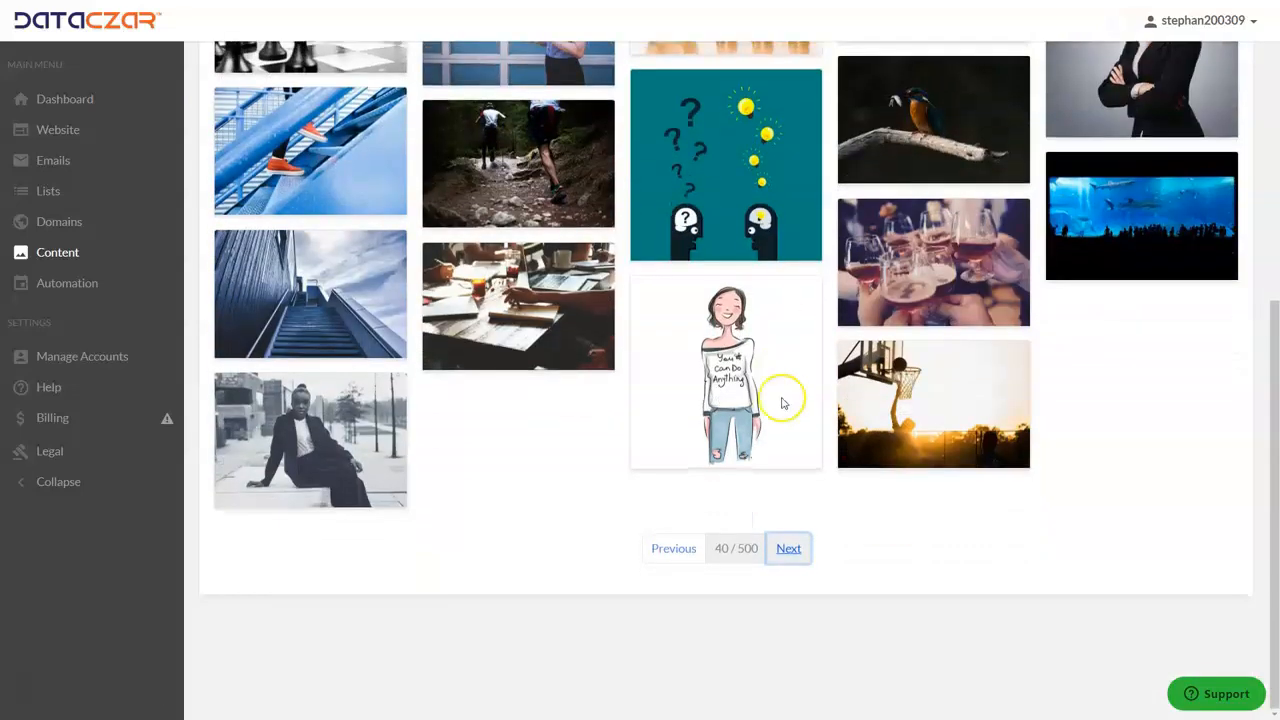
click(790, 546)
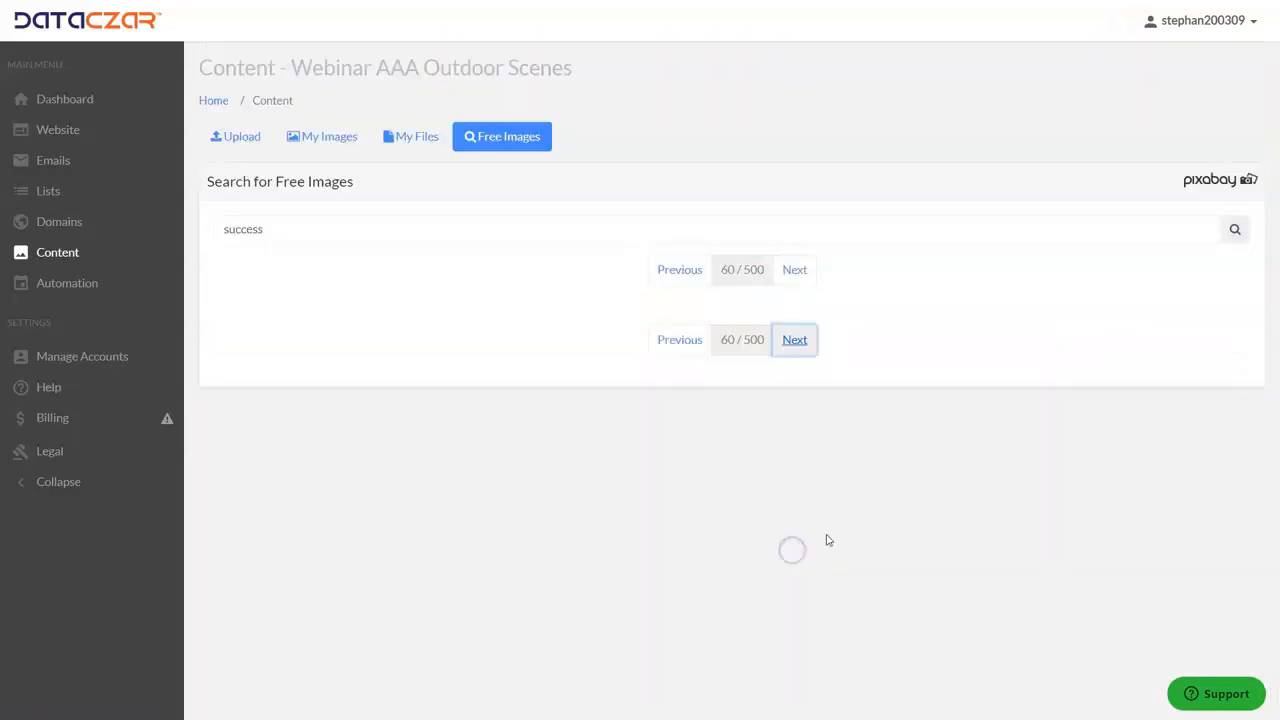
scroll(820, 548, down, 5)
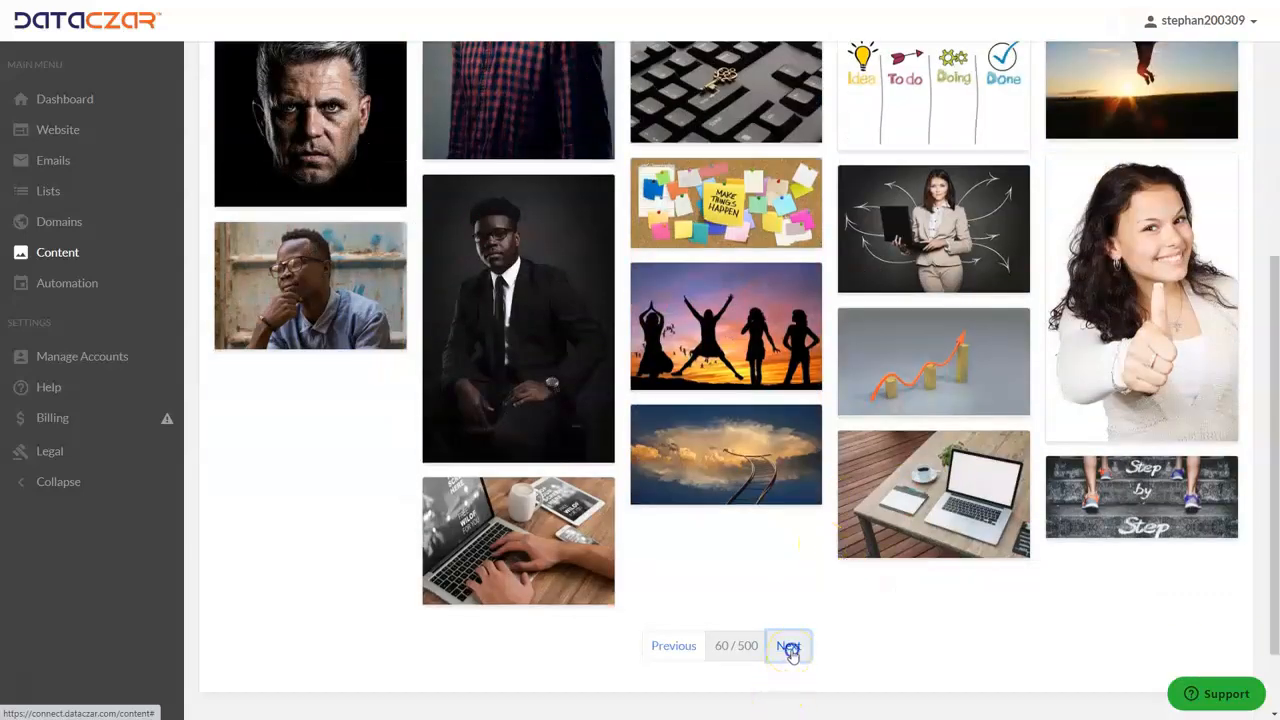
click(789, 646)
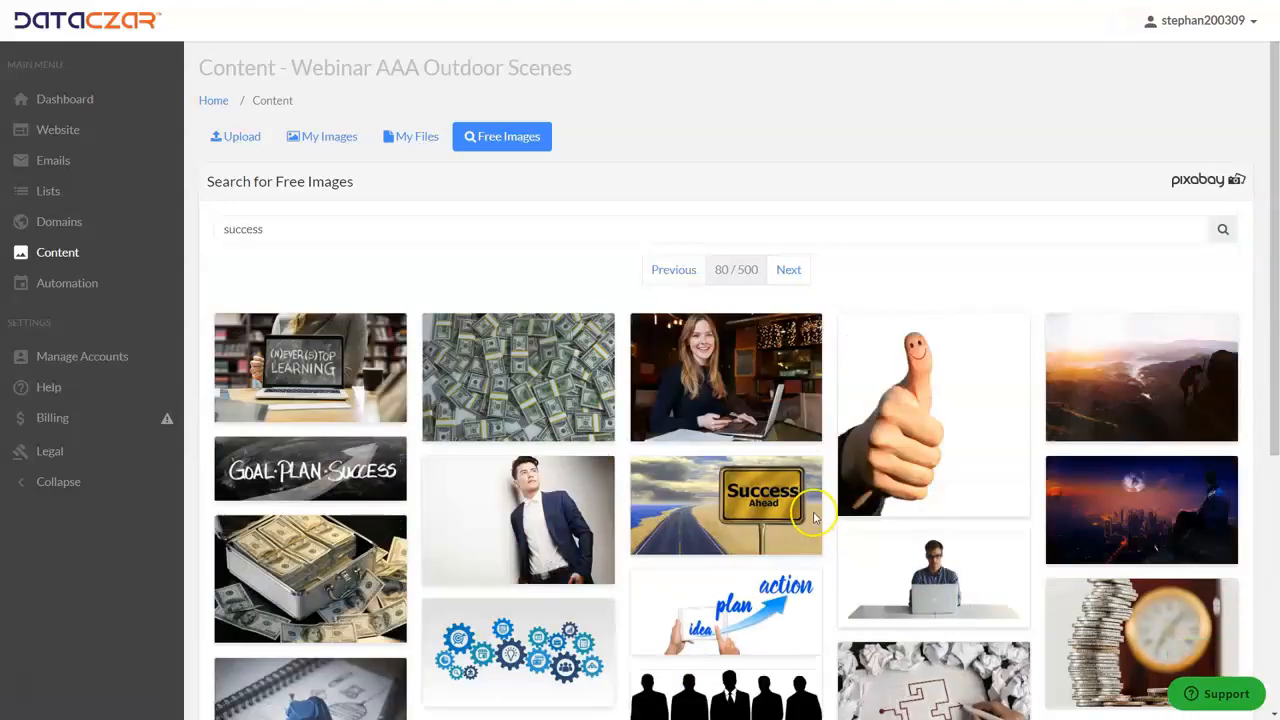
click(755, 503)
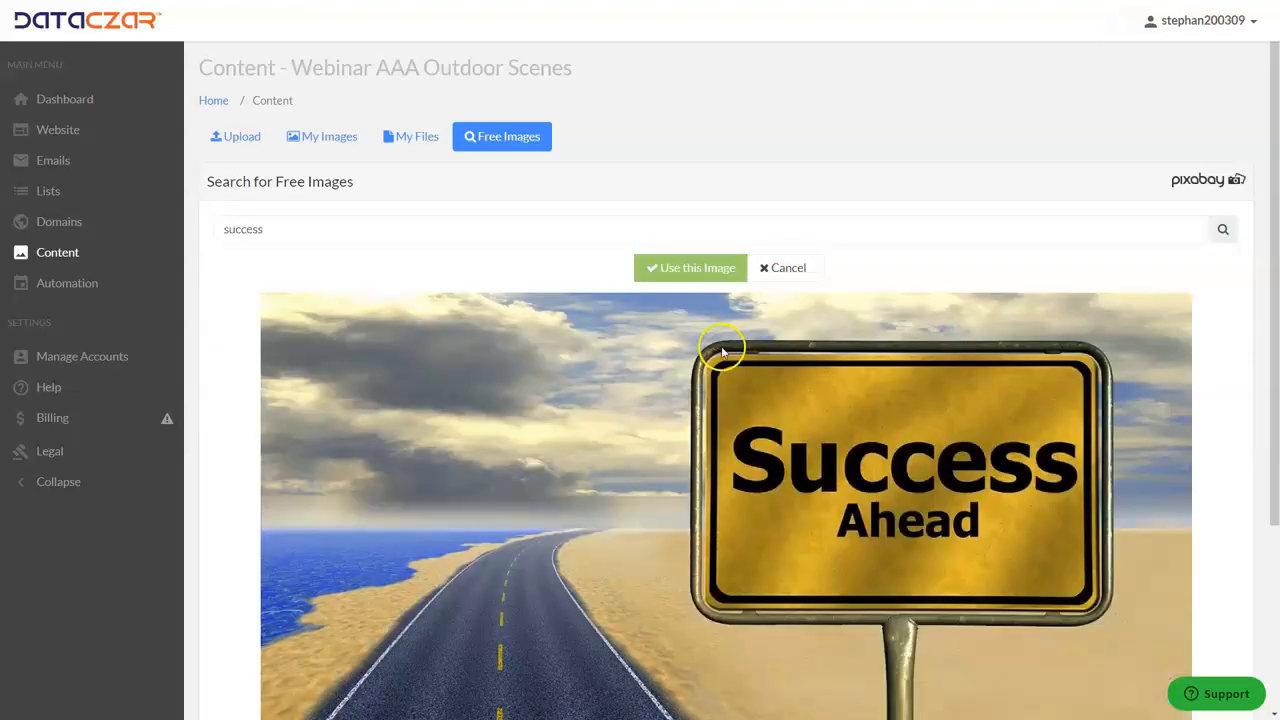
click(674, 268)
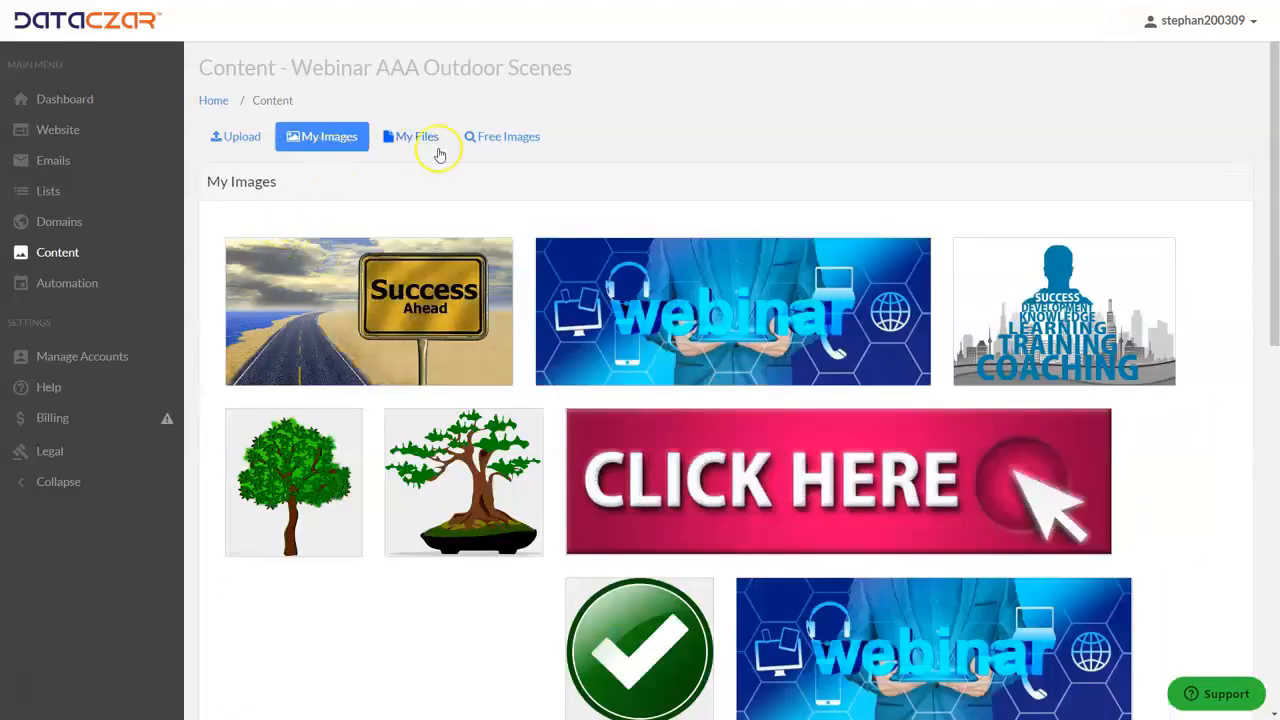
- Return to the free image results, search for sign up, and add the blue SIGN UP button from the second results page to My Images
click(504, 141)
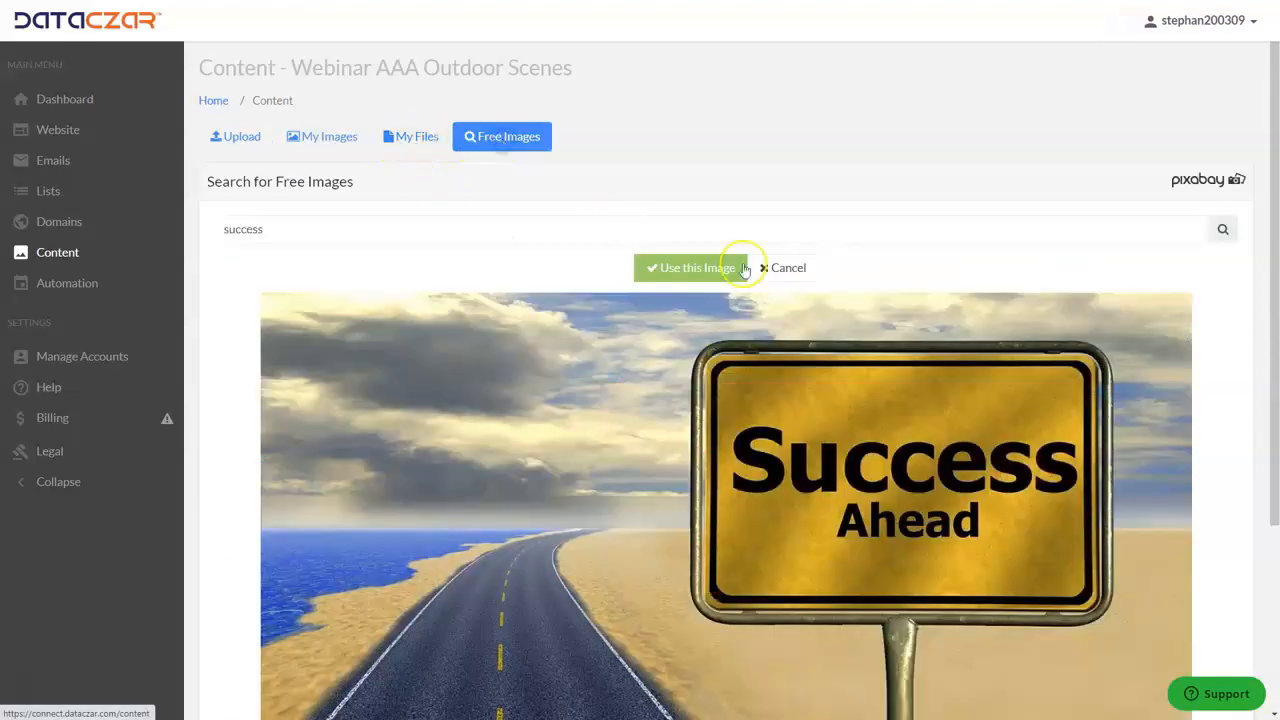
click(785, 267)
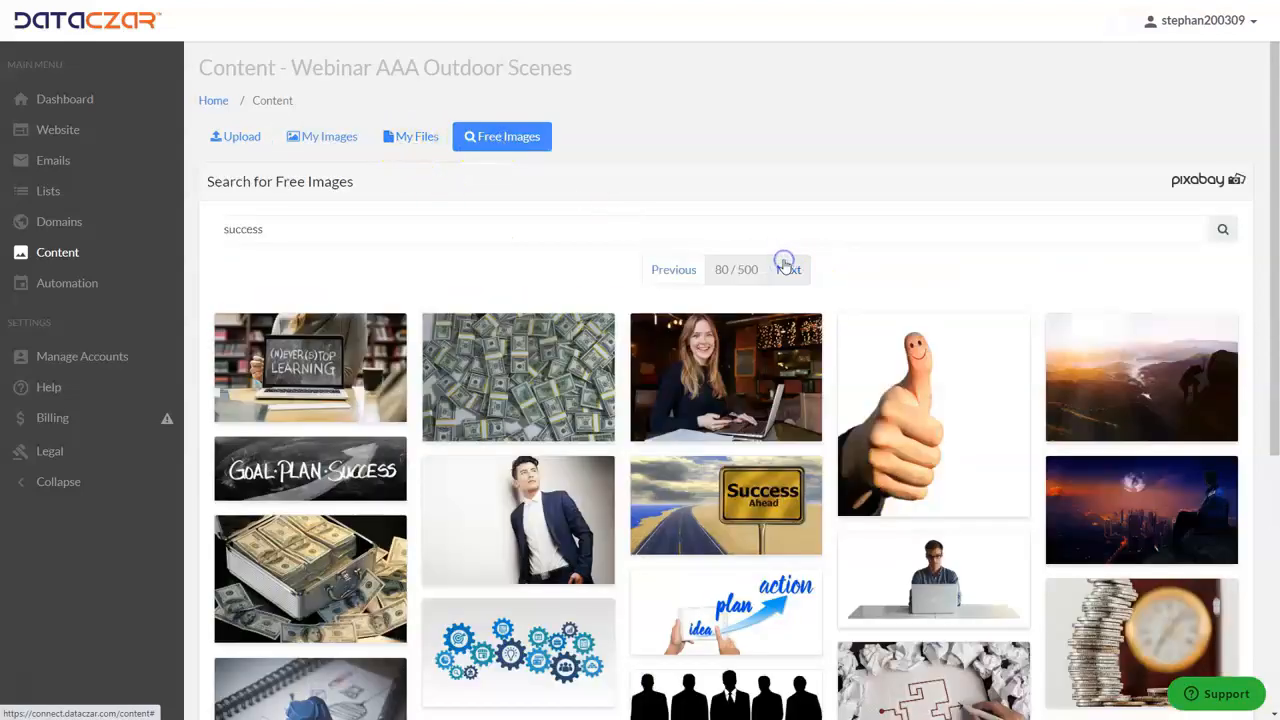
double_click(305, 234)
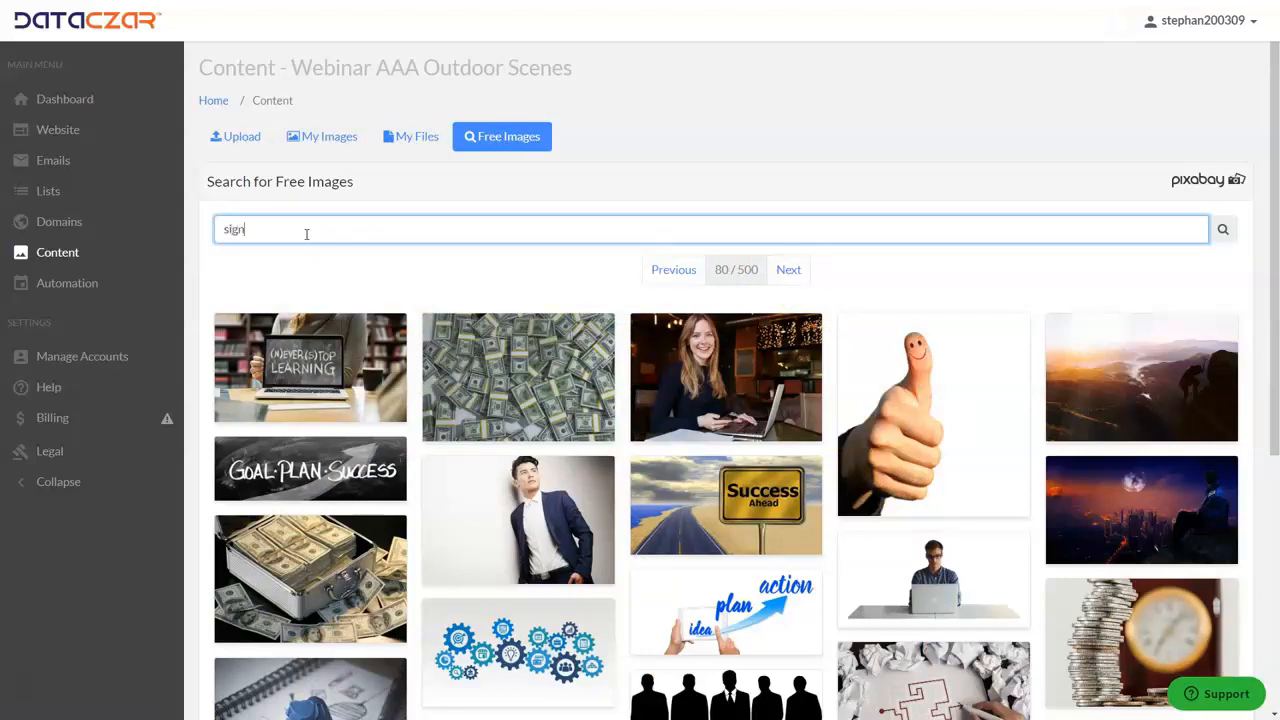
key(Return)
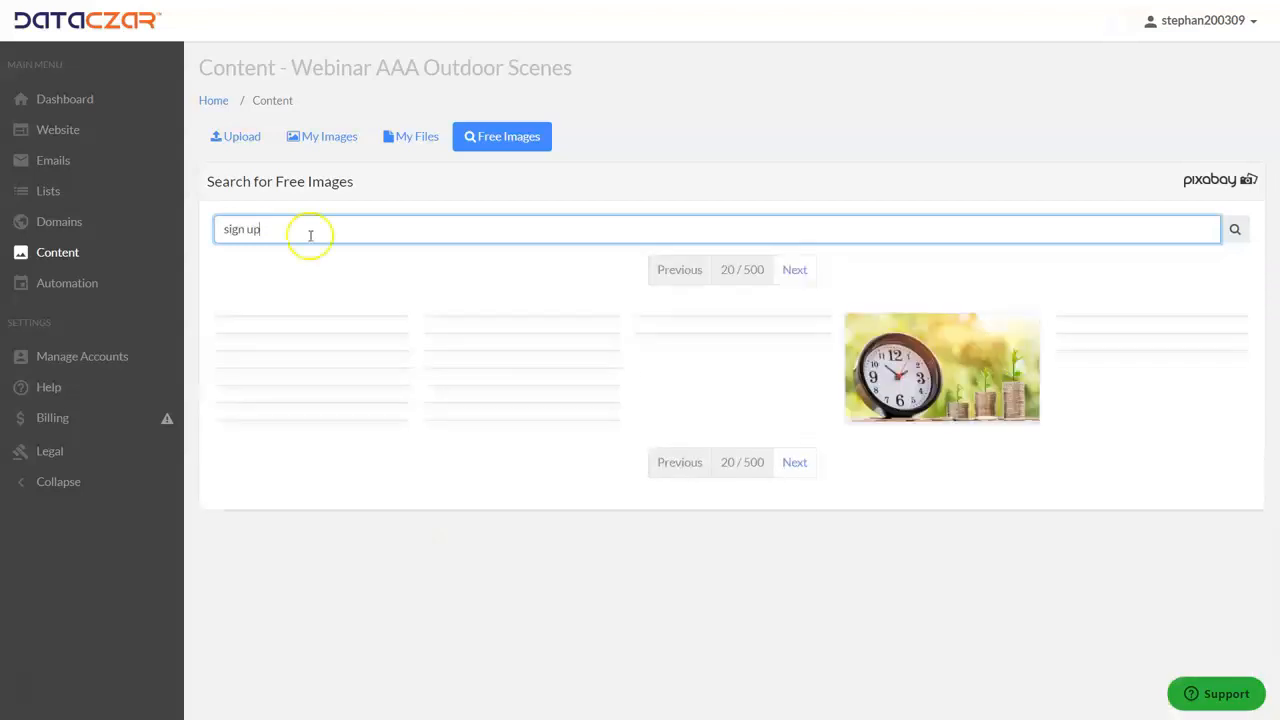
scroll(848, 521, down, 5)
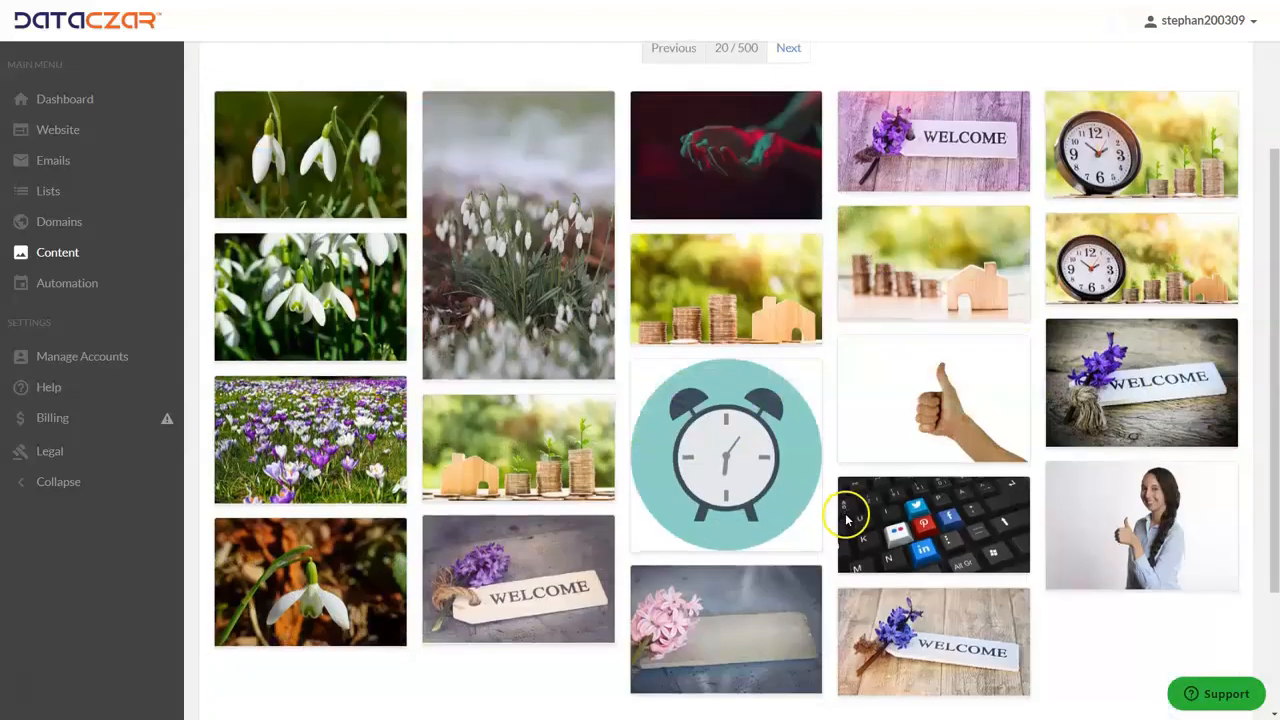
click(788, 548)
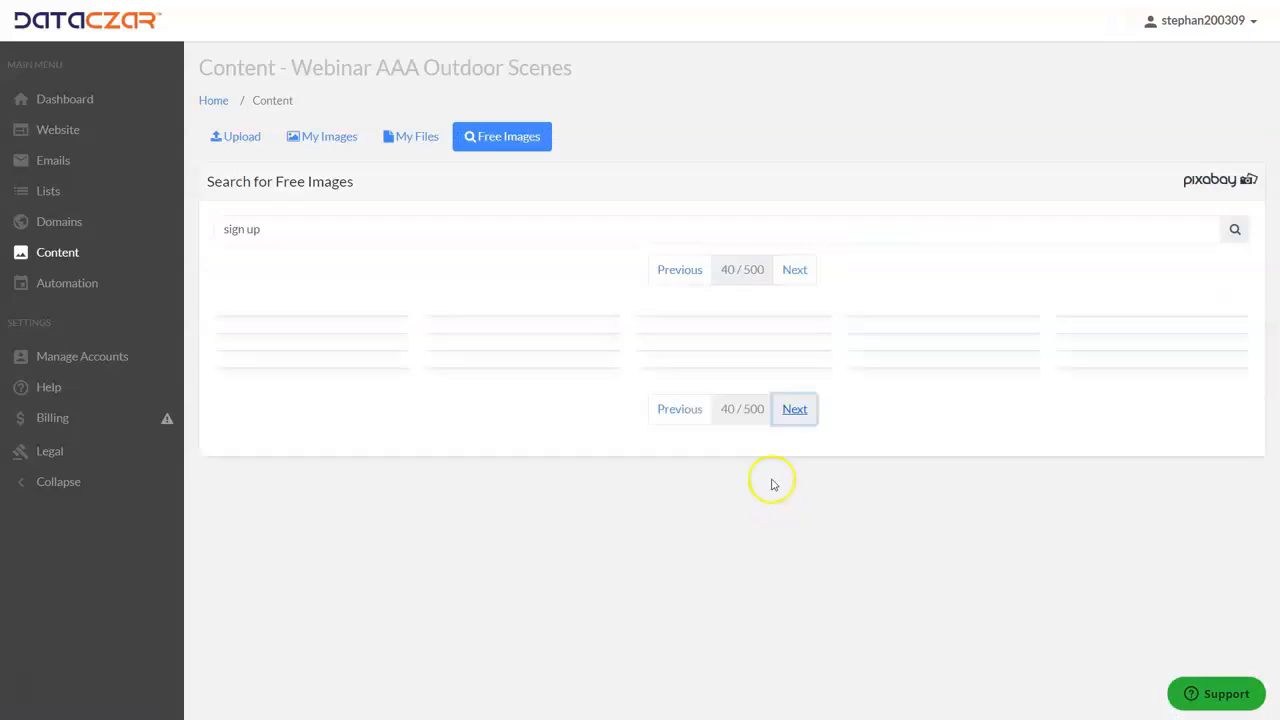
scroll(672, 448, down, 2)
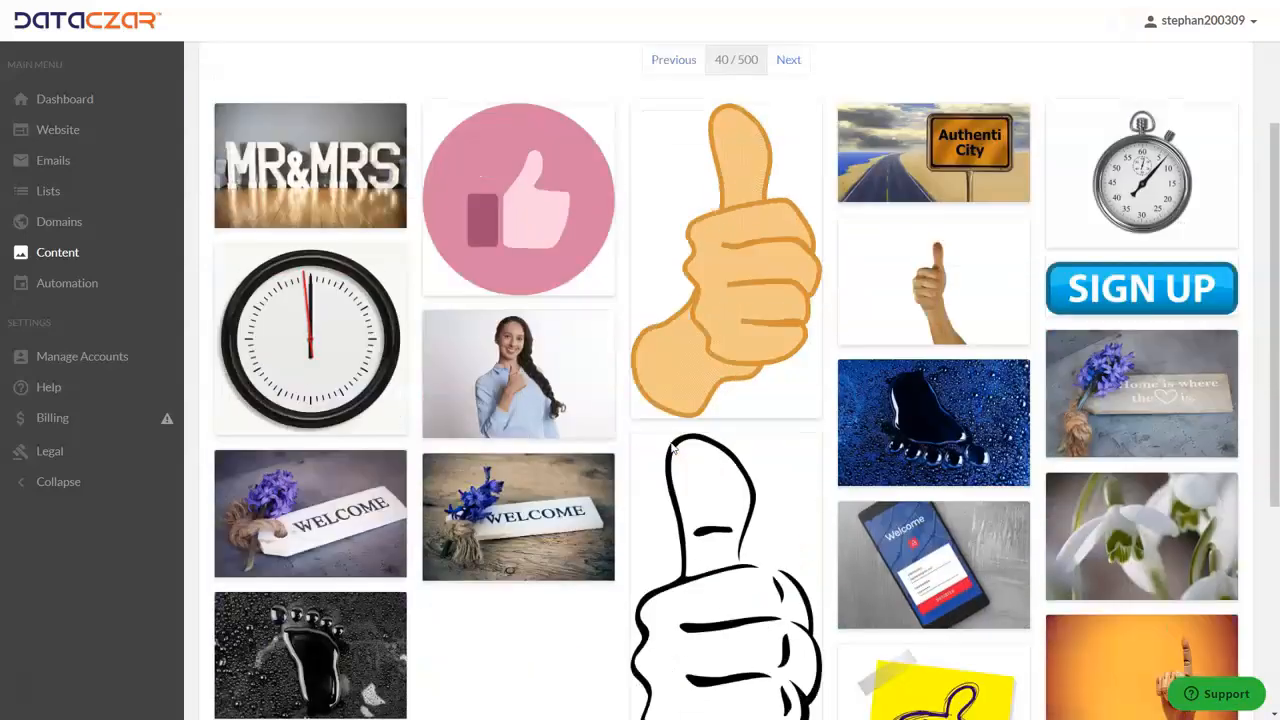
click(1147, 287)
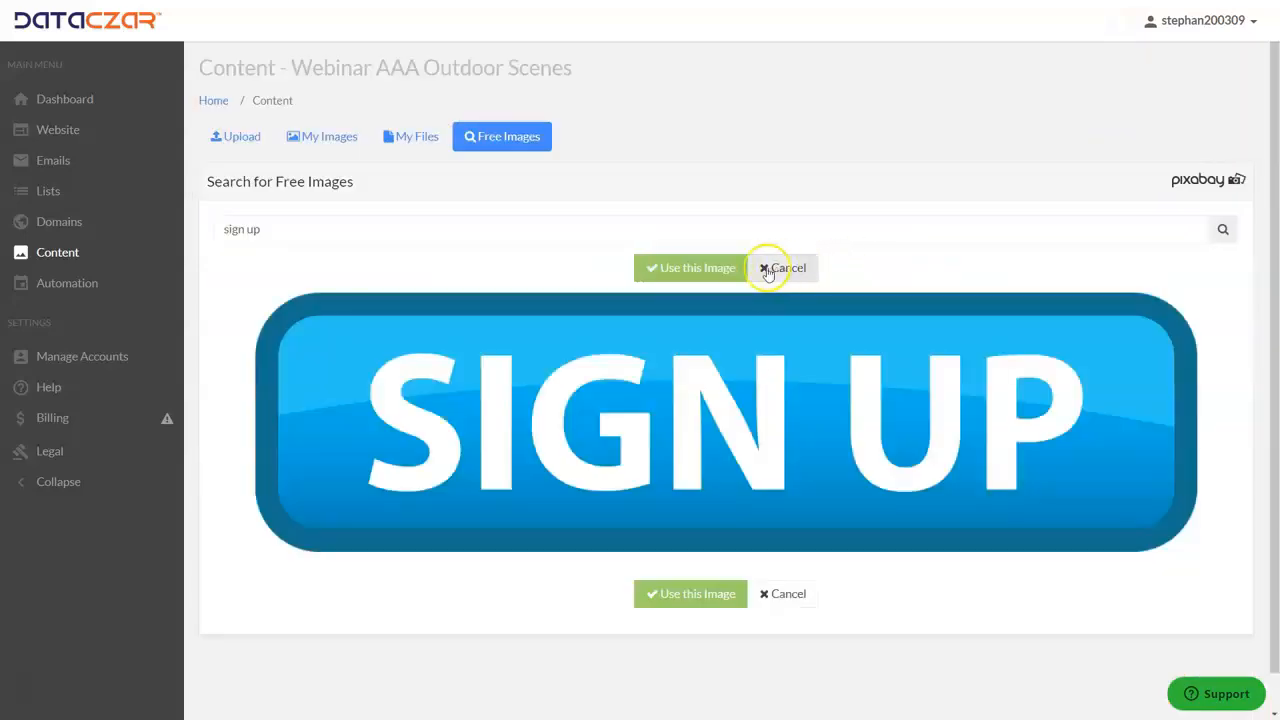
click(720, 266)
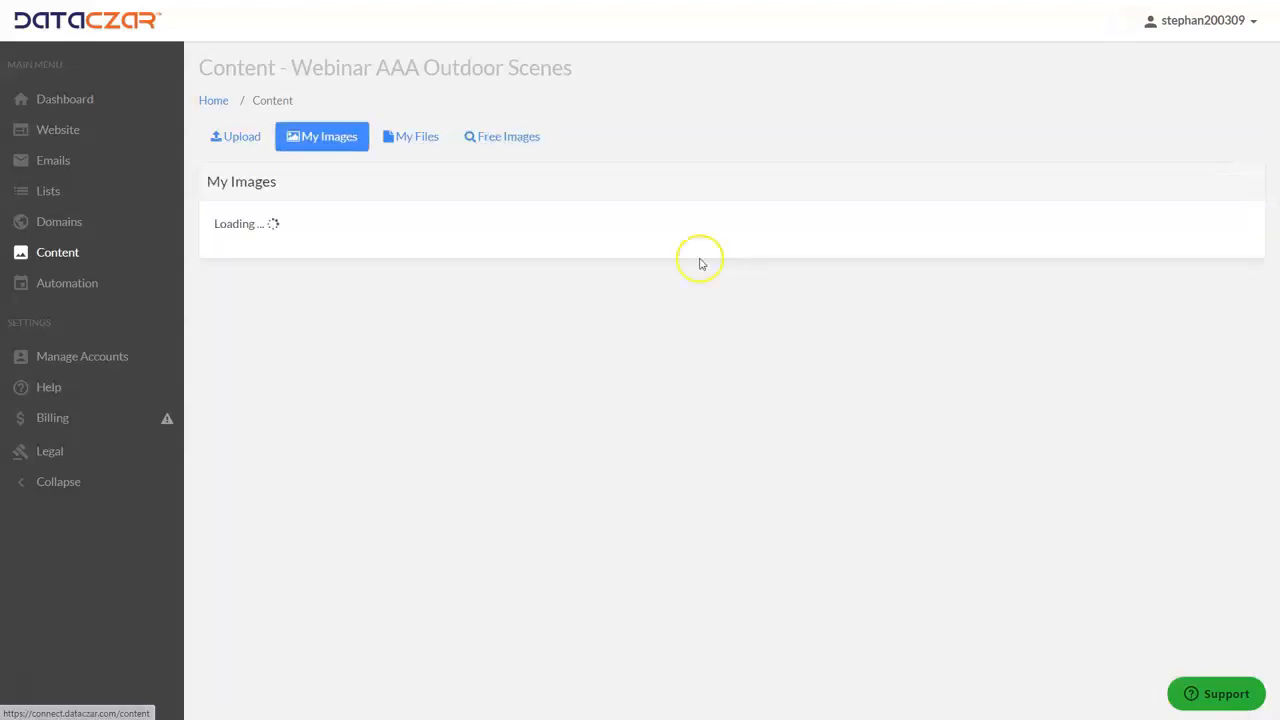
- Return to the free image results, search for button, and add the round green check mark image to My Images
click(517, 137)
click(784, 267)
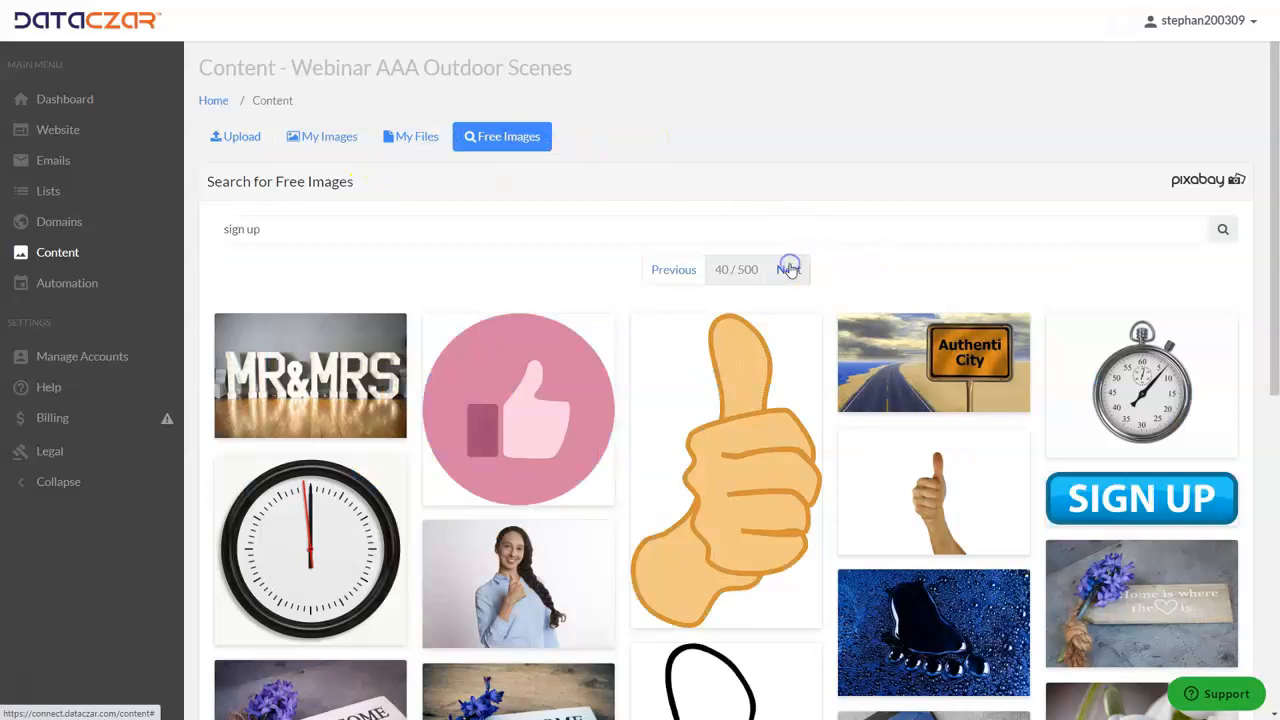
double_click(279, 228)
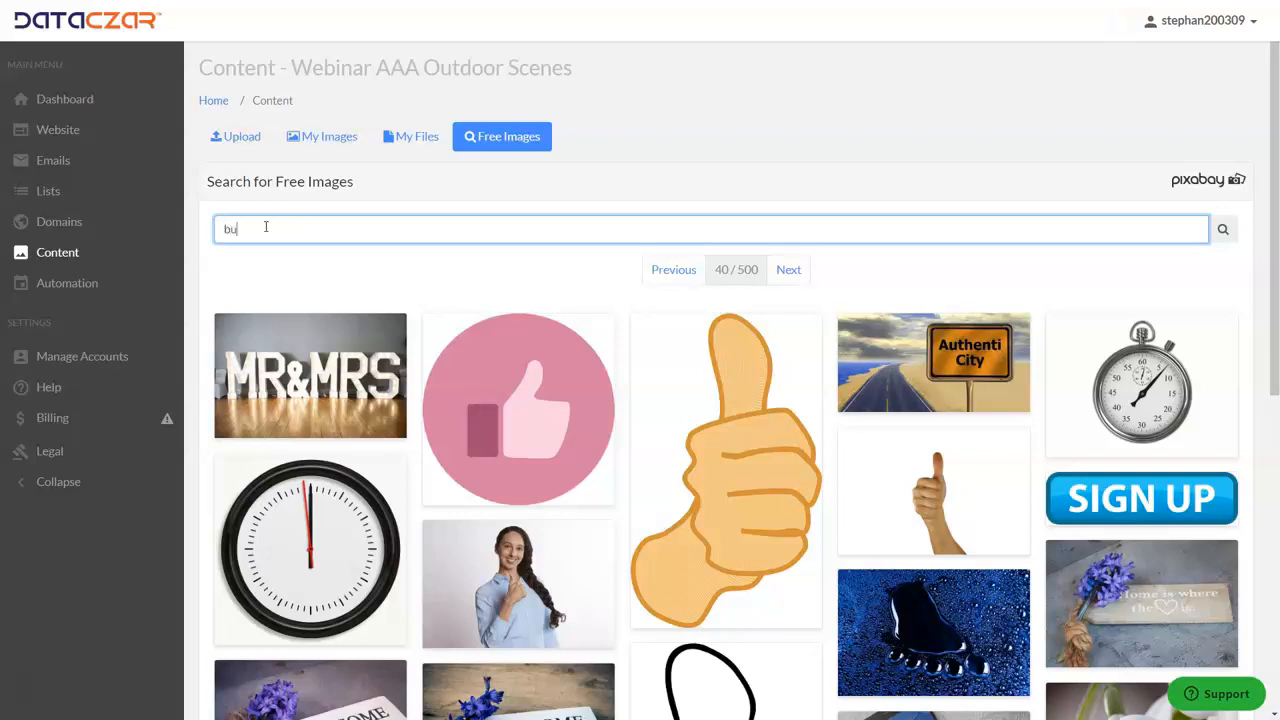
key(Return)
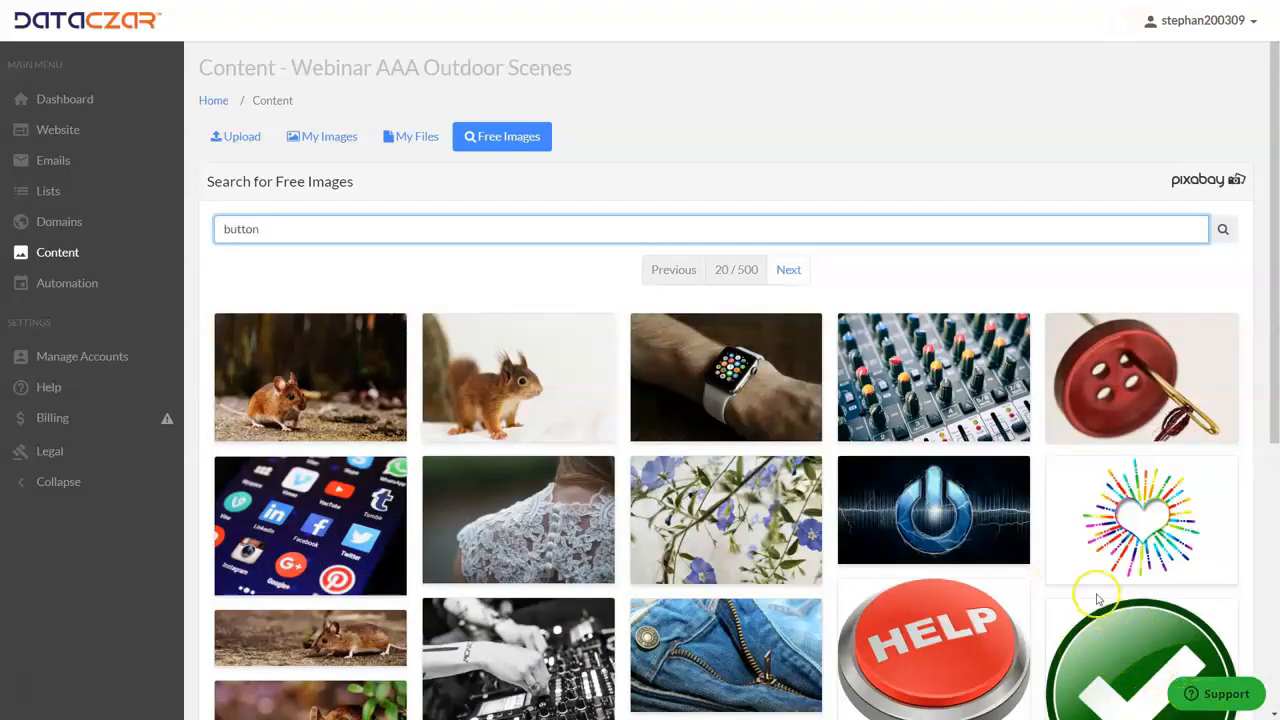
scroll(1110, 588, down, 2)
click(1160, 570)
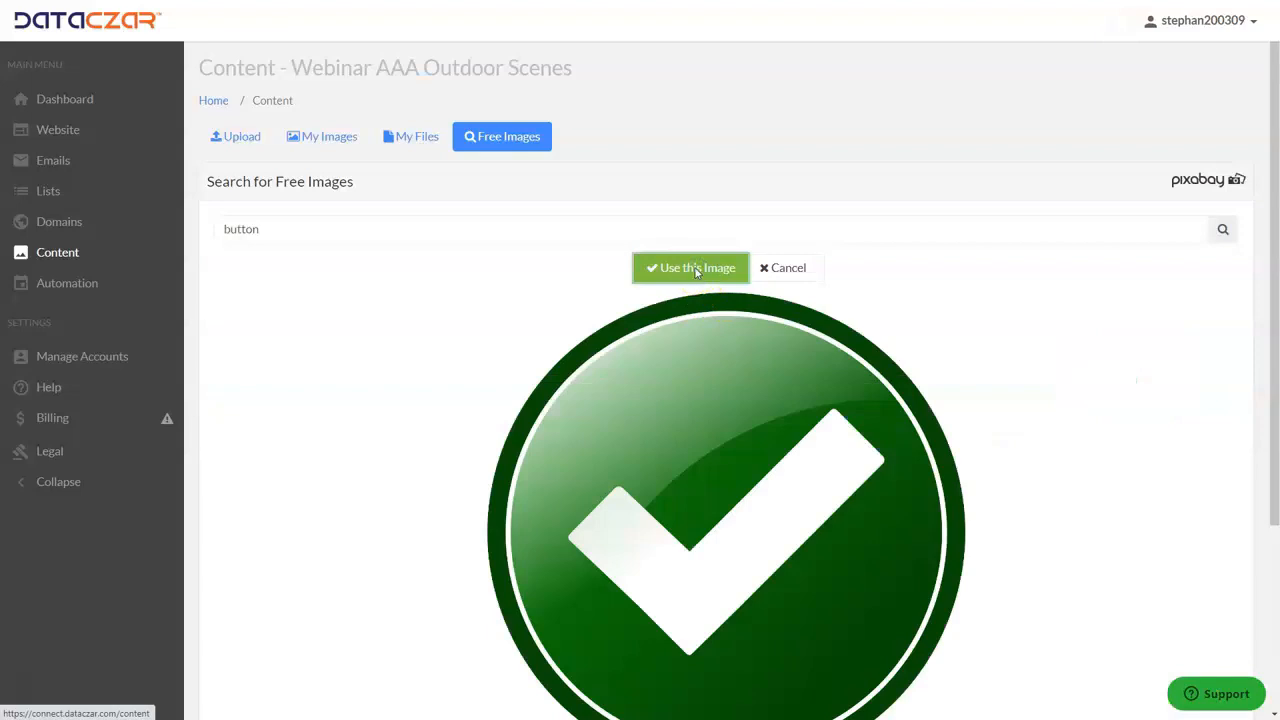
click(696, 270)
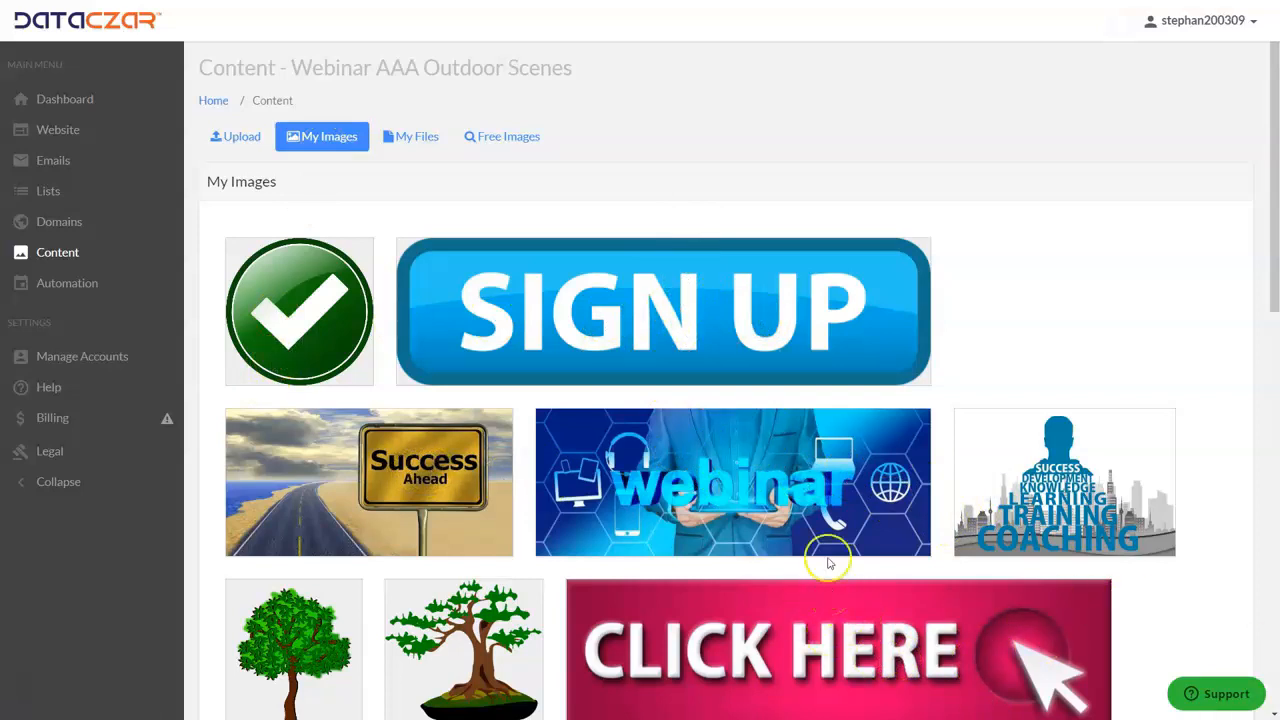
- Search the free images for button clipart and for button clip art, and look through both sets of results
click(510, 140)
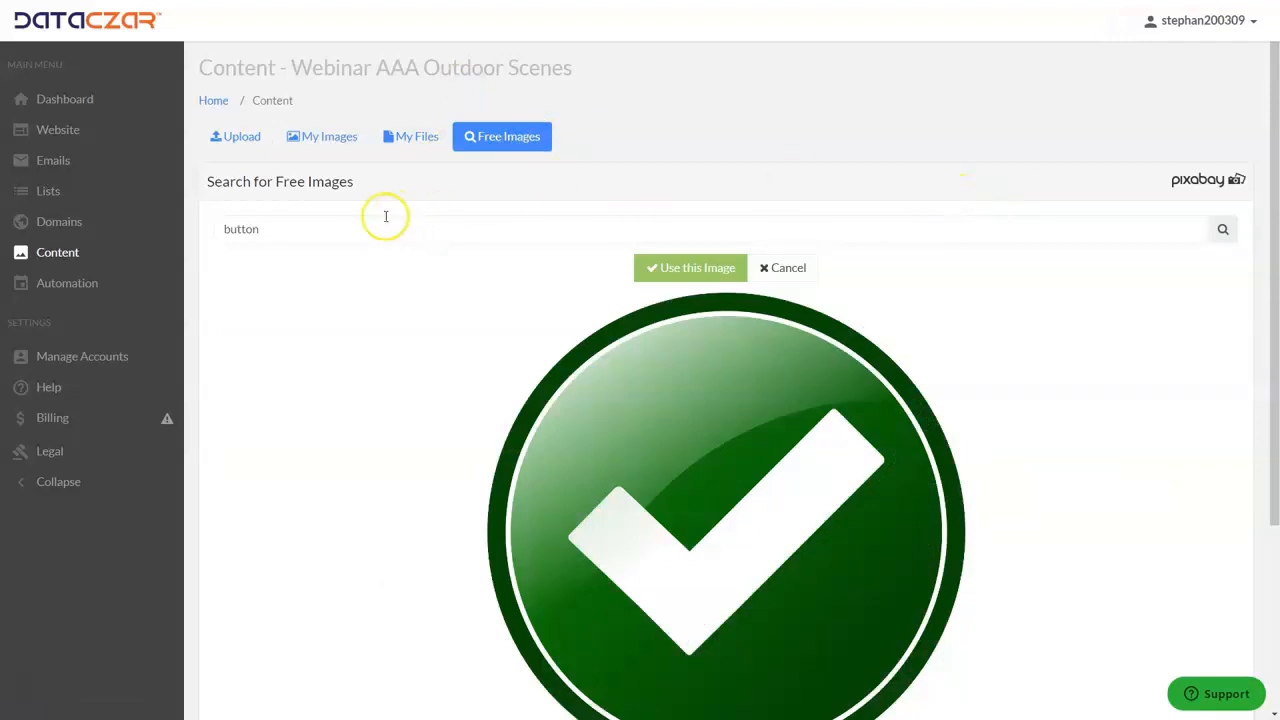
click(278, 229)
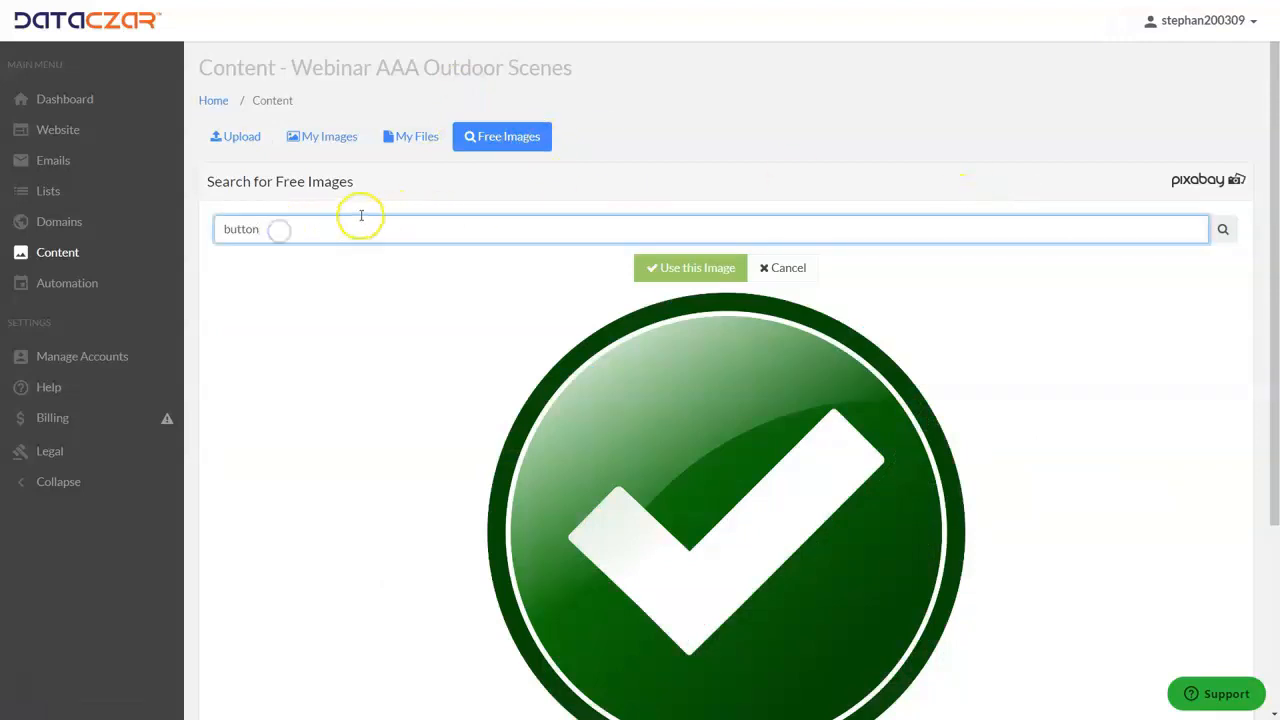
click(785, 268)
click(281, 226)
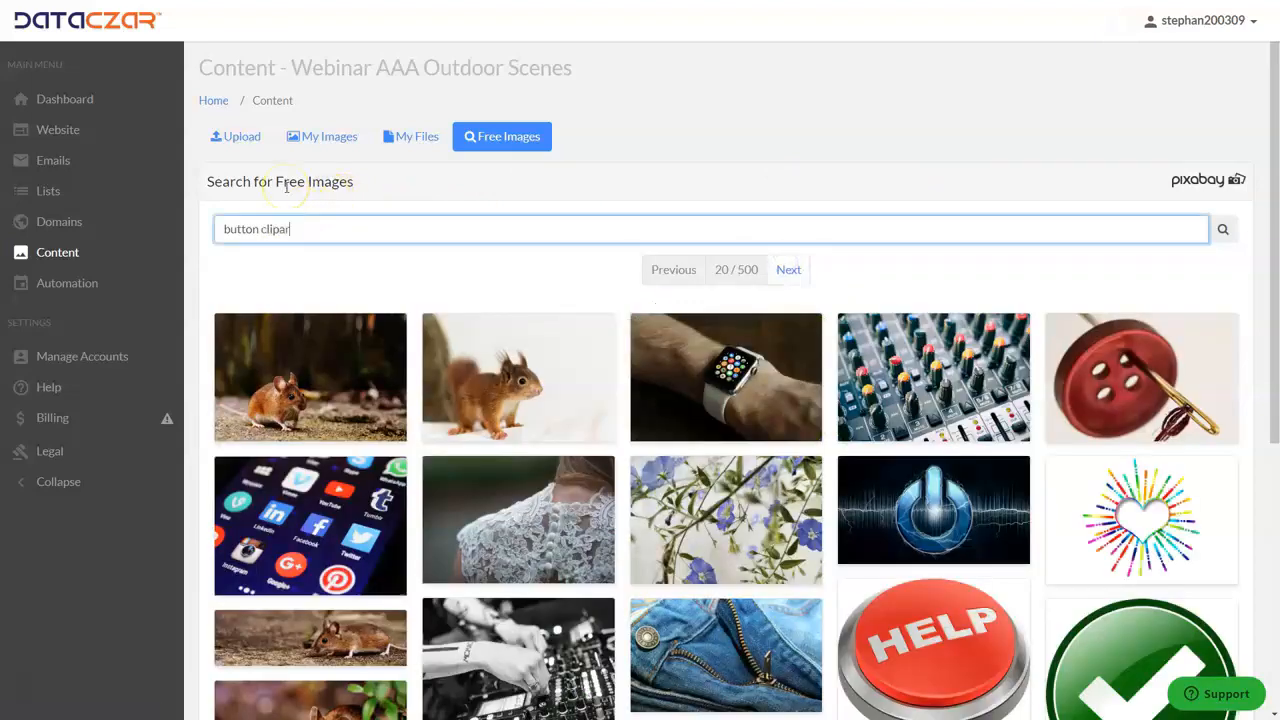
key(Return)
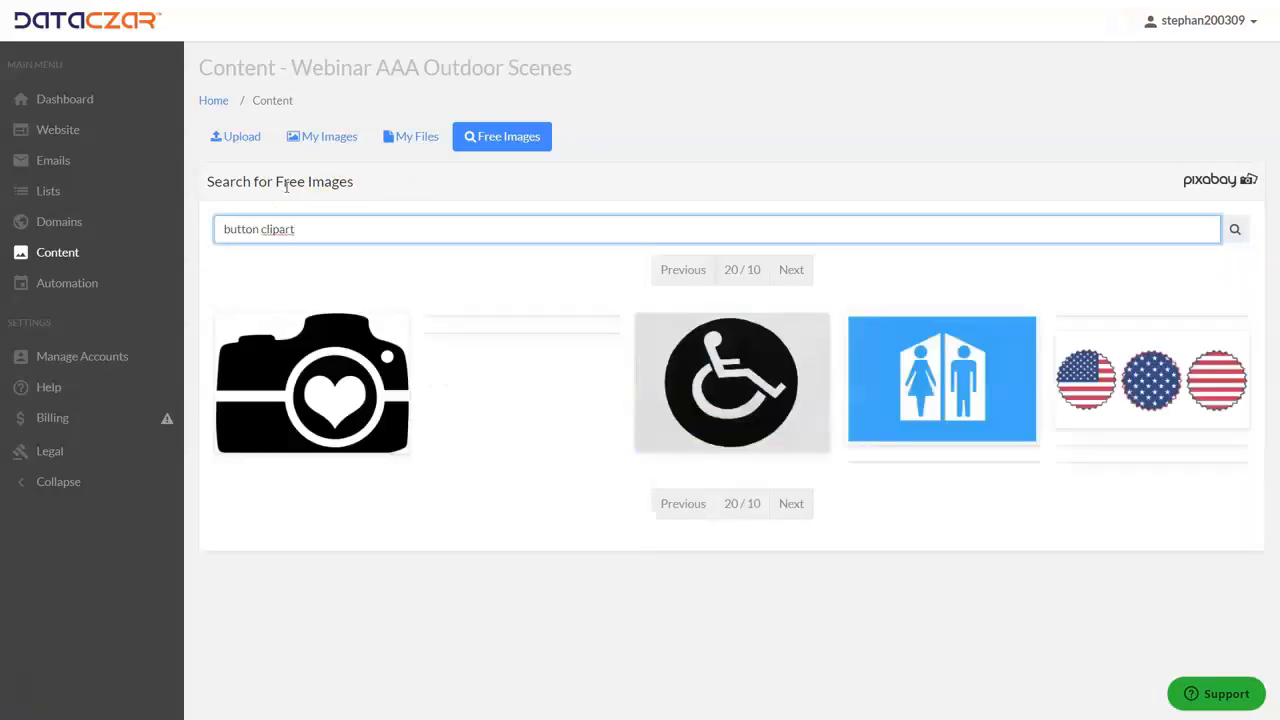
scroll(766, 663, down, 2)
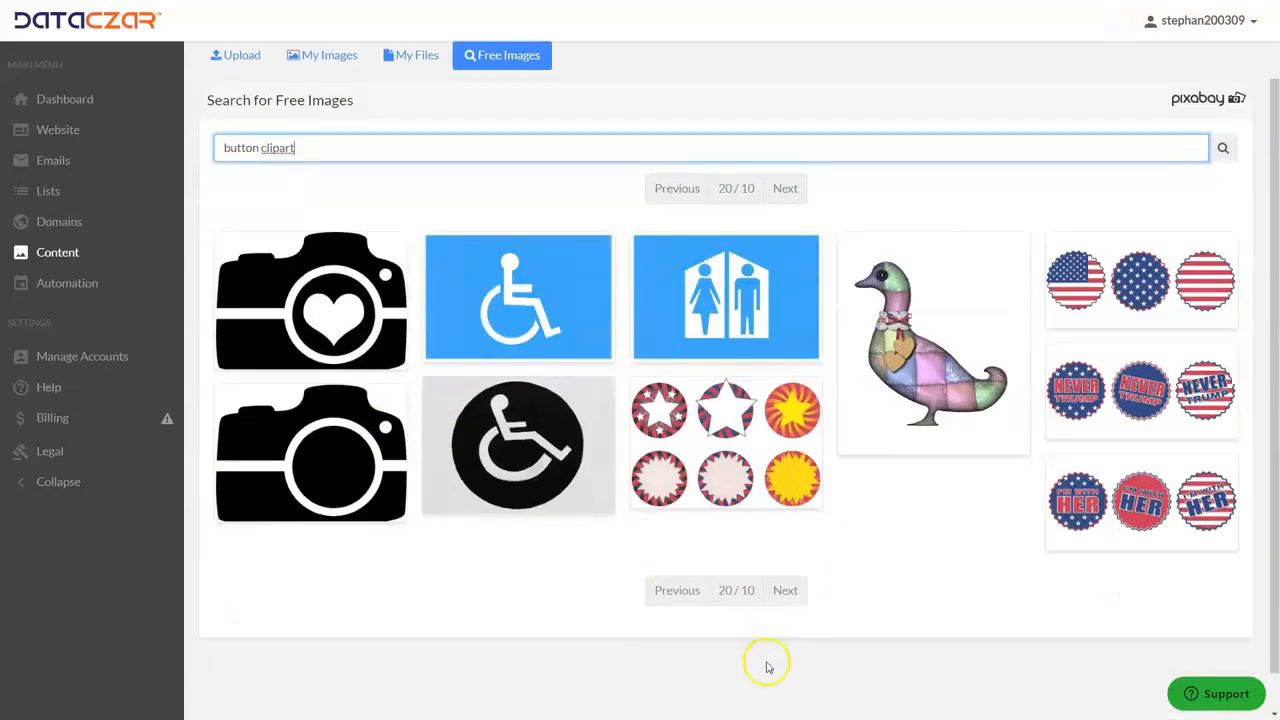
scroll(617, 487, up, 2)
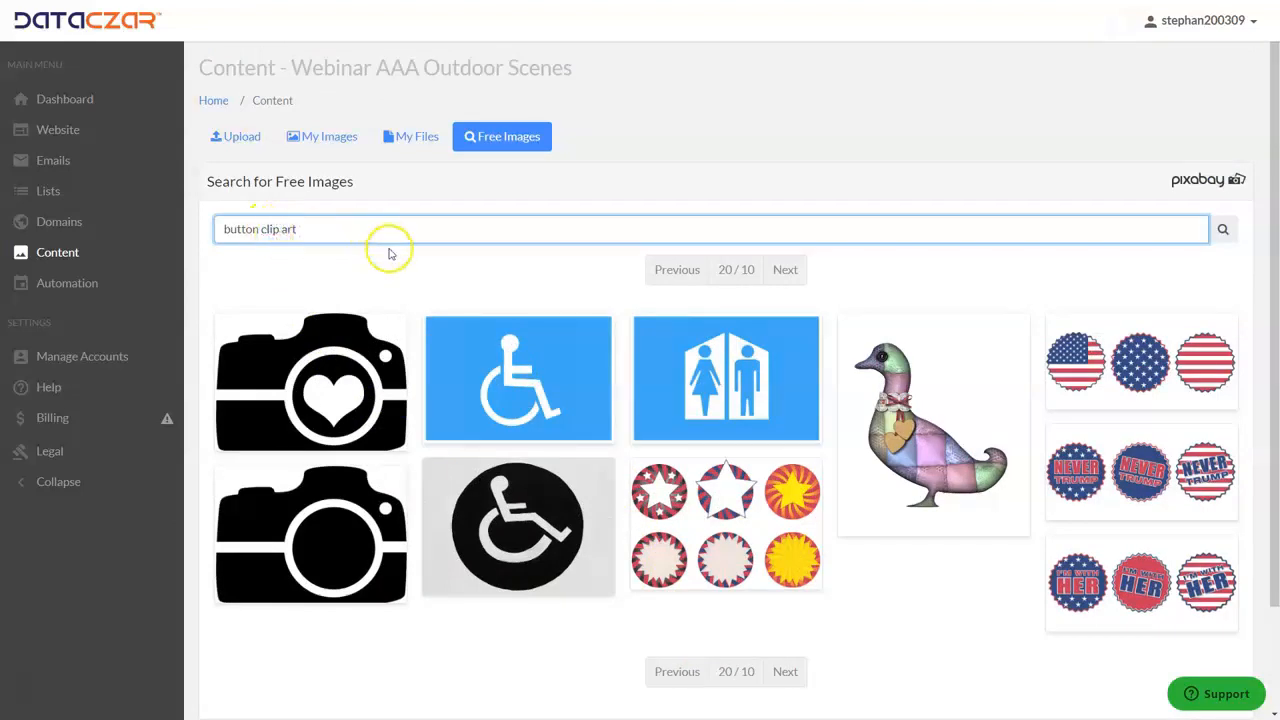
key(Return)
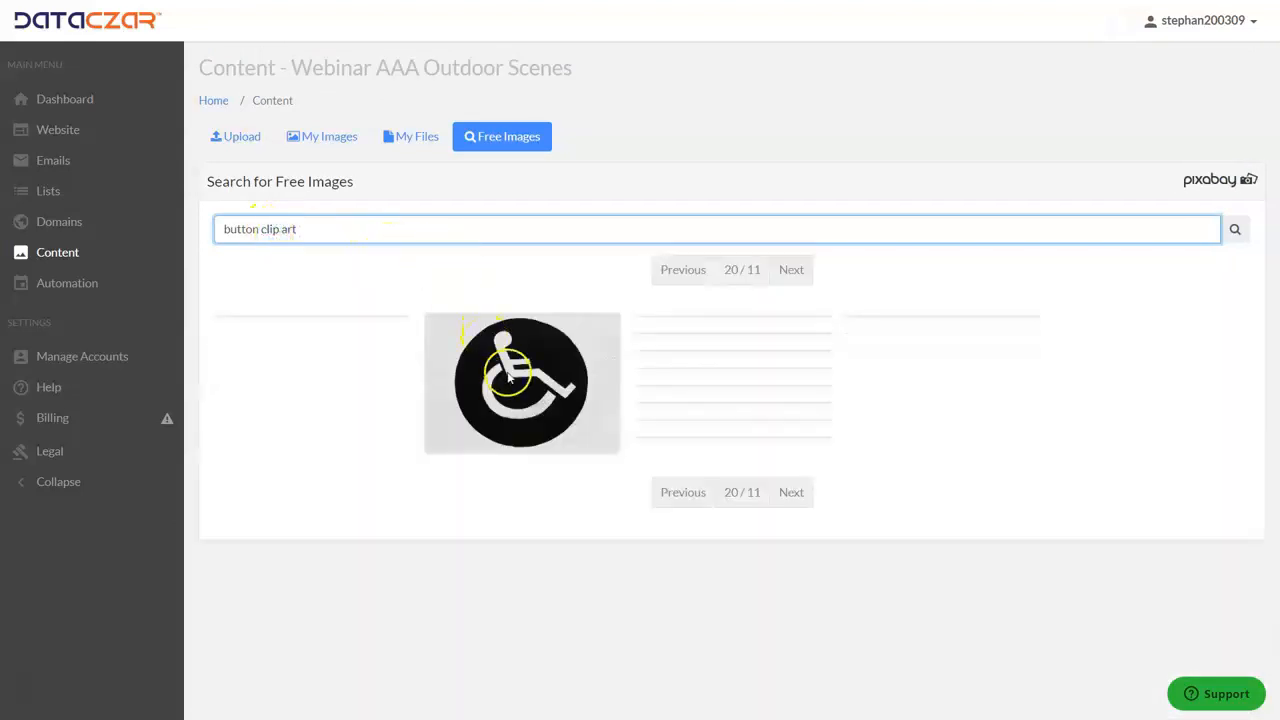
scroll(791, 480, down, 3)
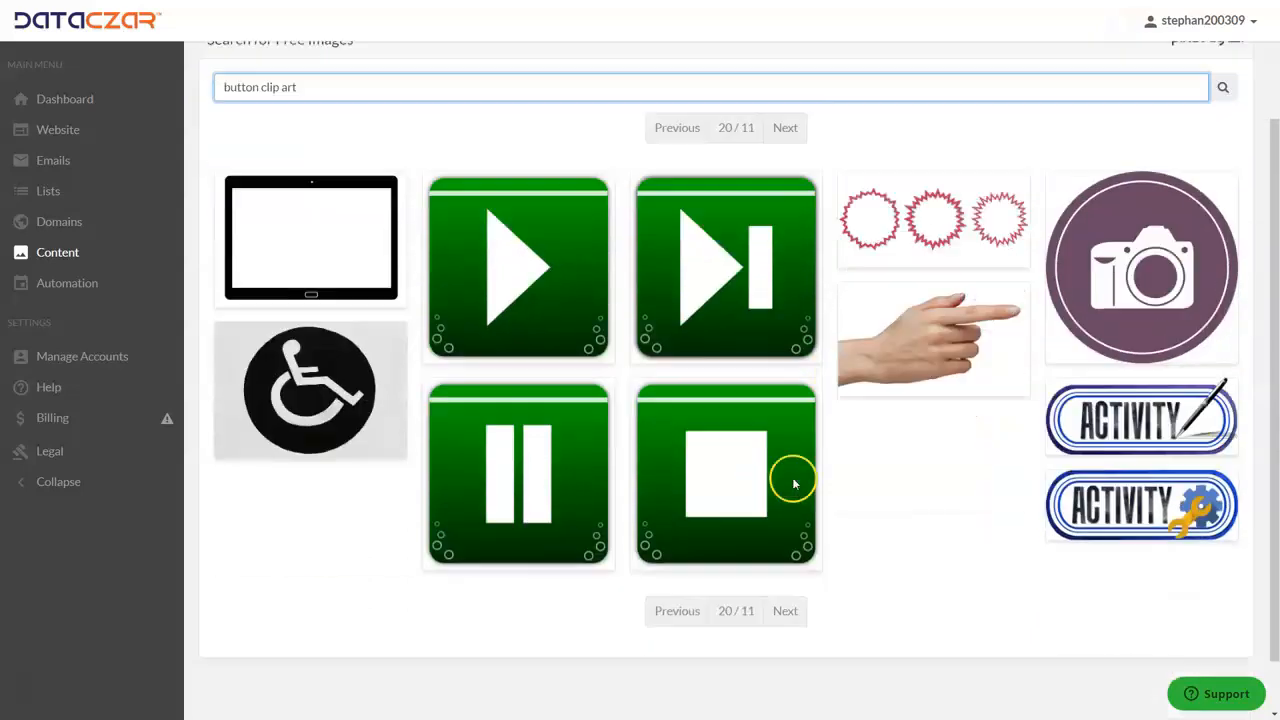
scroll(686, 386, up, 3)
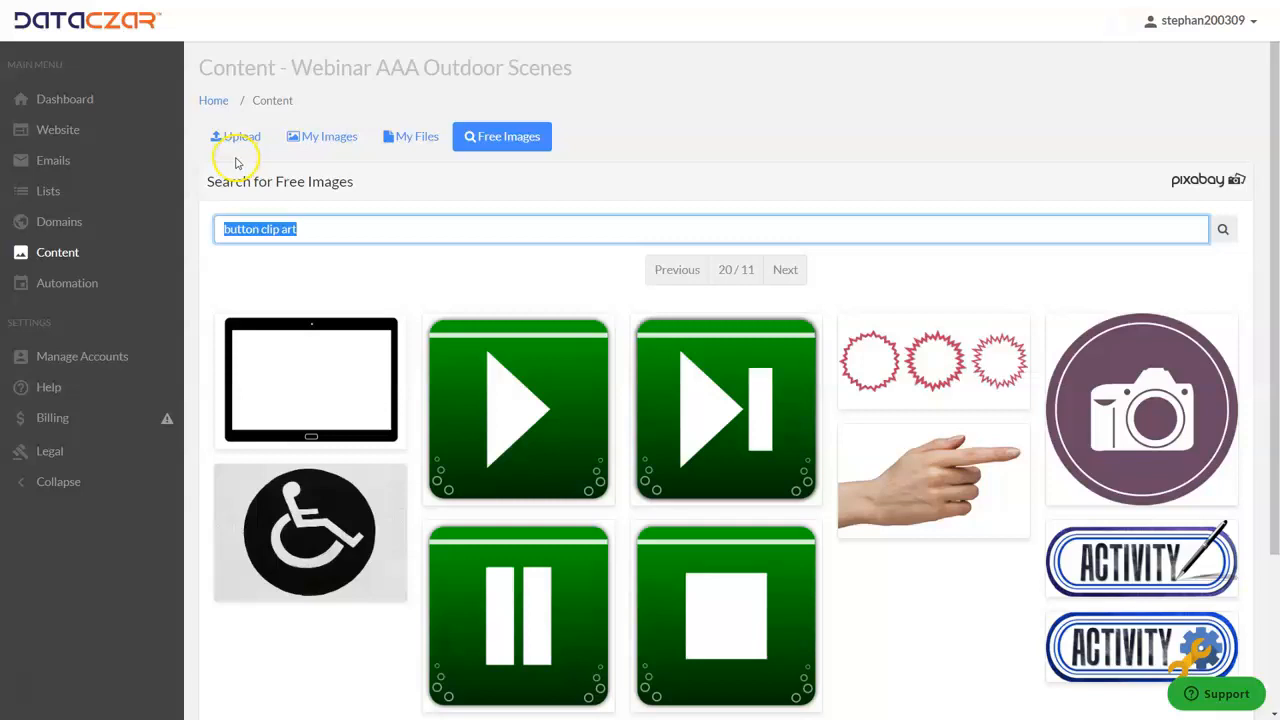
- Open the Website area and view the Hiking Opportunities entry on the public site's Blog page
click(62, 130)
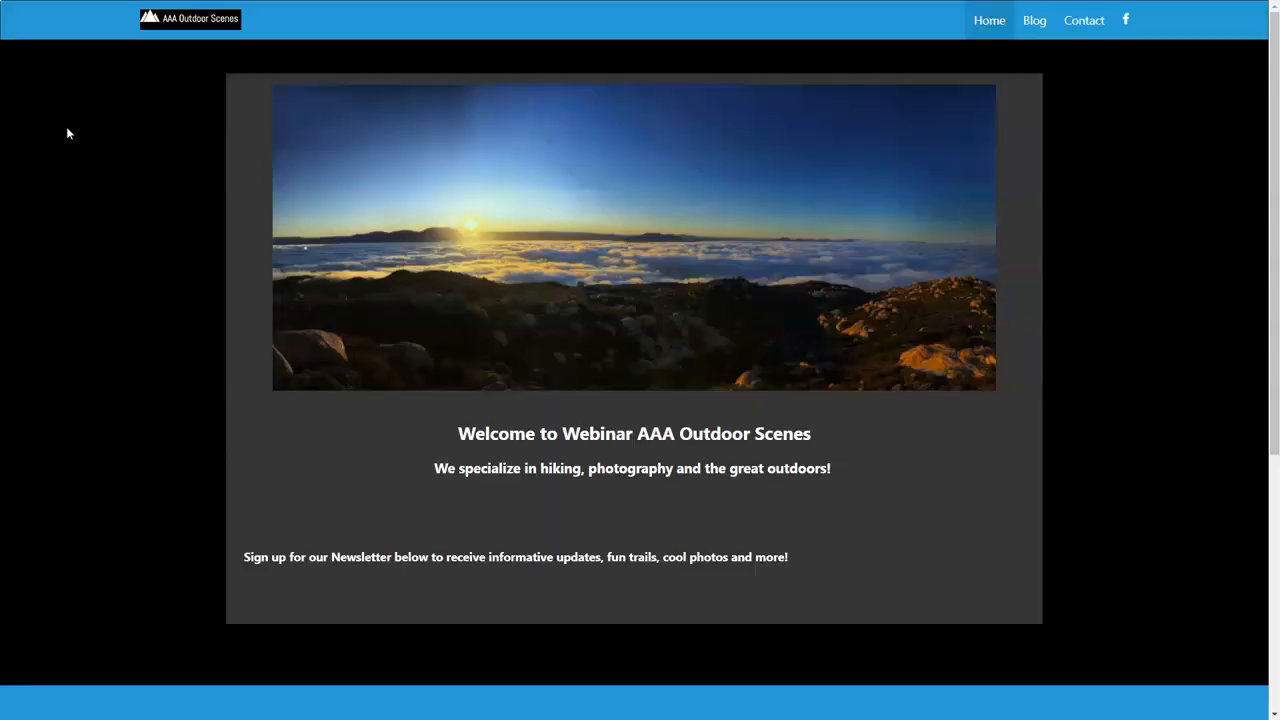
click(1035, 27)
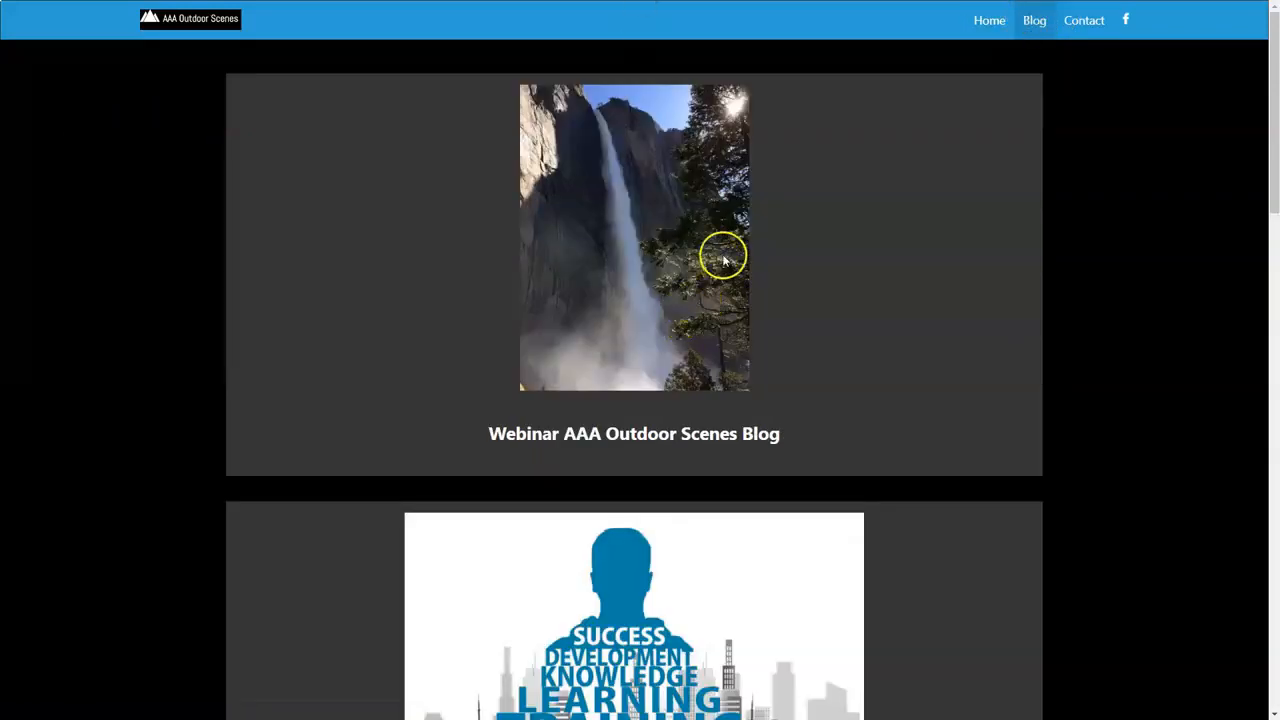
scroll(723, 388, down, 3)
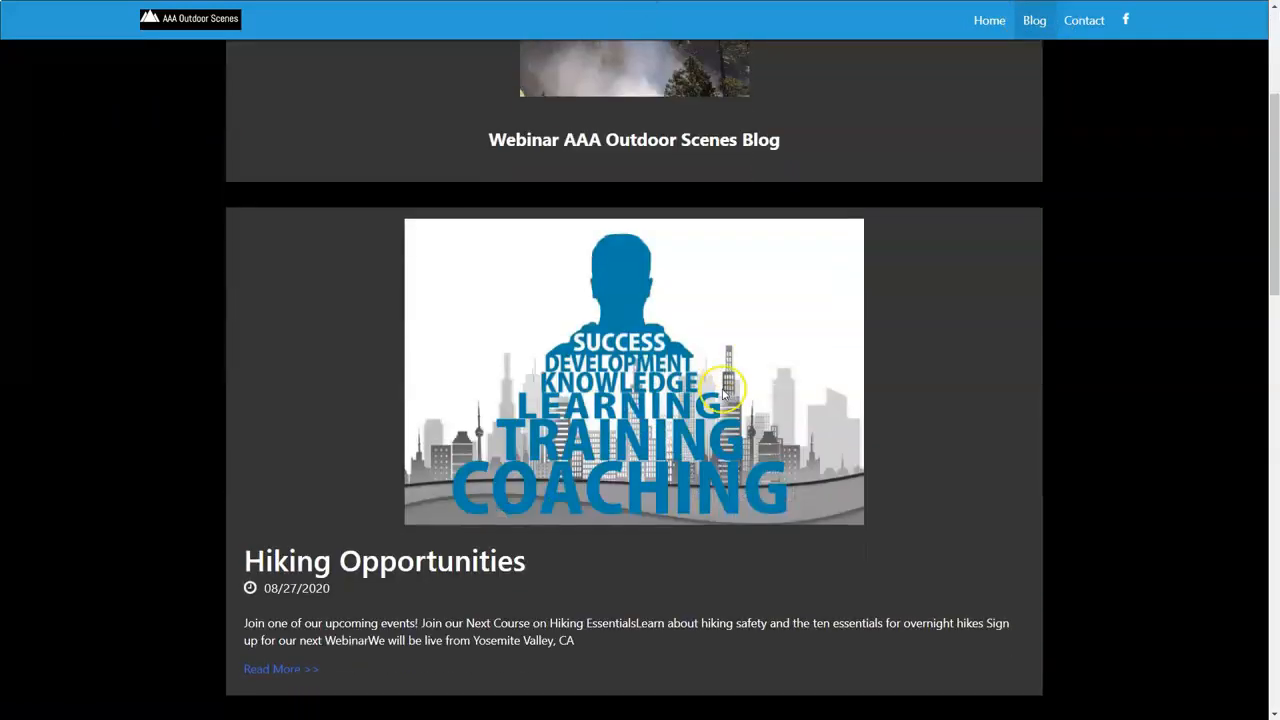
scroll(722, 390, up, 2)
scroll(723, 393, down, 2)
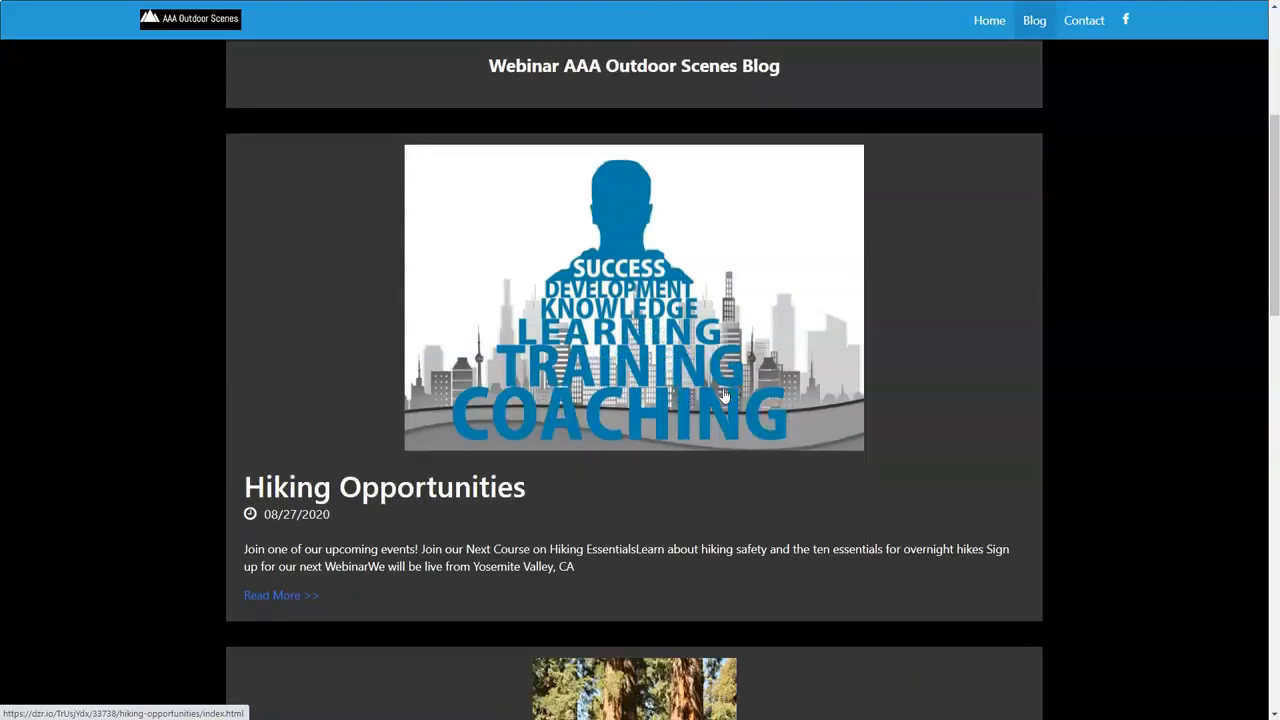
scroll(723, 396, down, 1)
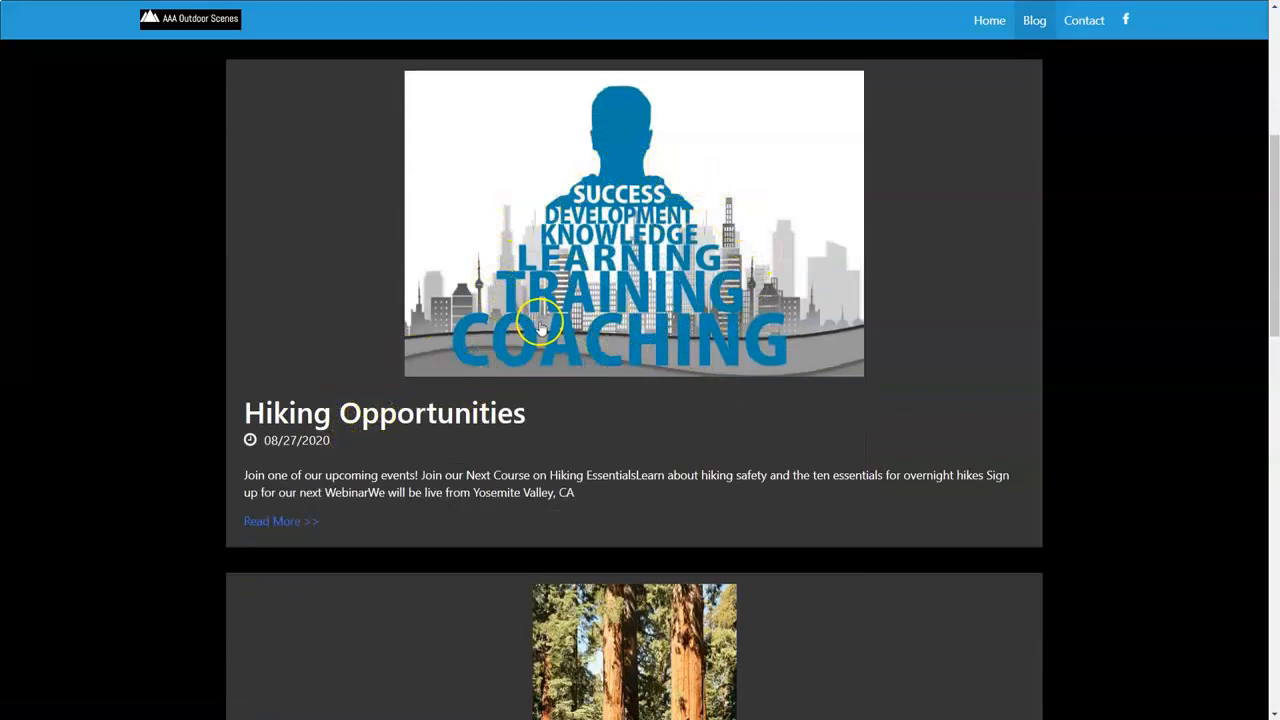
- Open the full Hiking Opportunities post and examine how its images and sign-up links are laid out
click(307, 521)
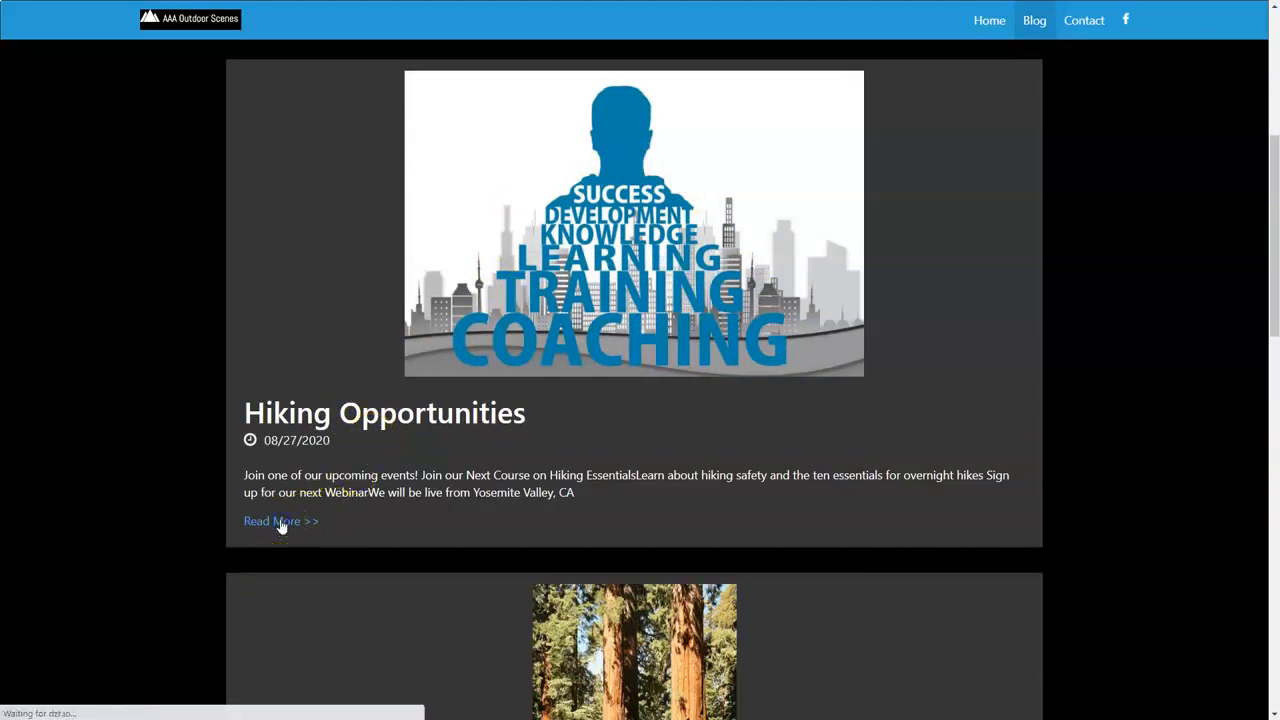
scroll(594, 428, down, 3)
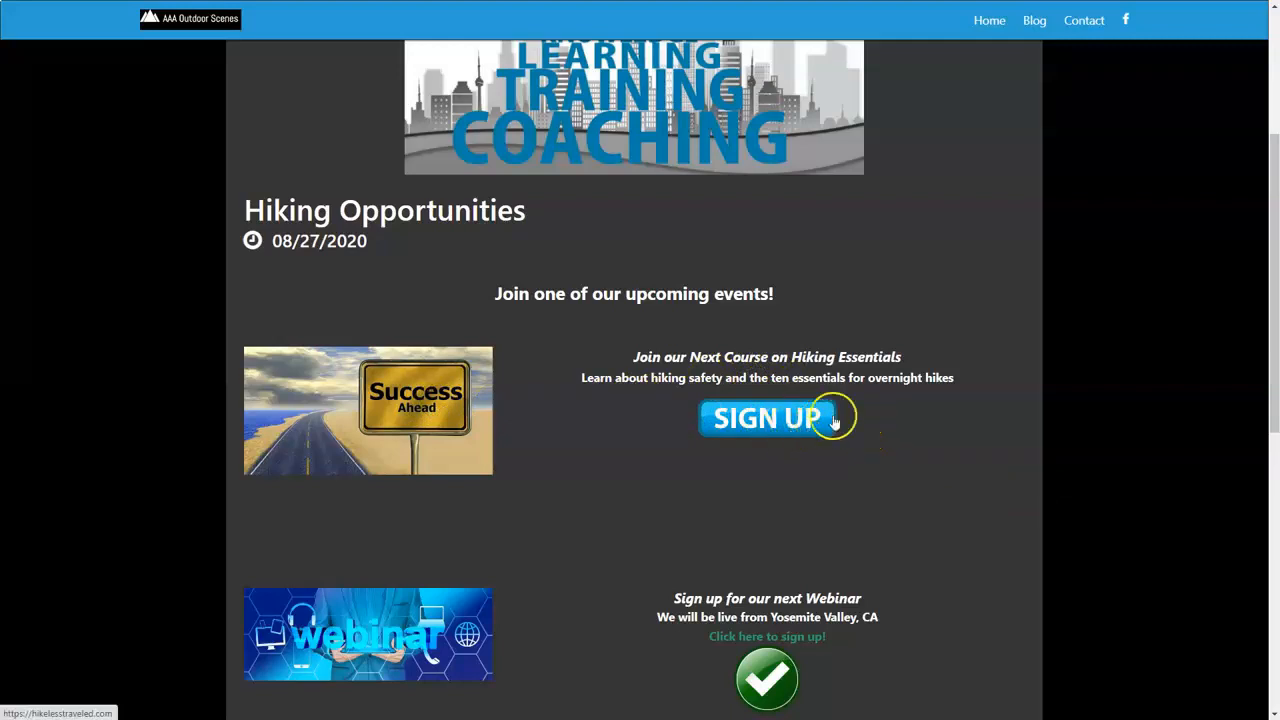
scroll(903, 355, down, 3)
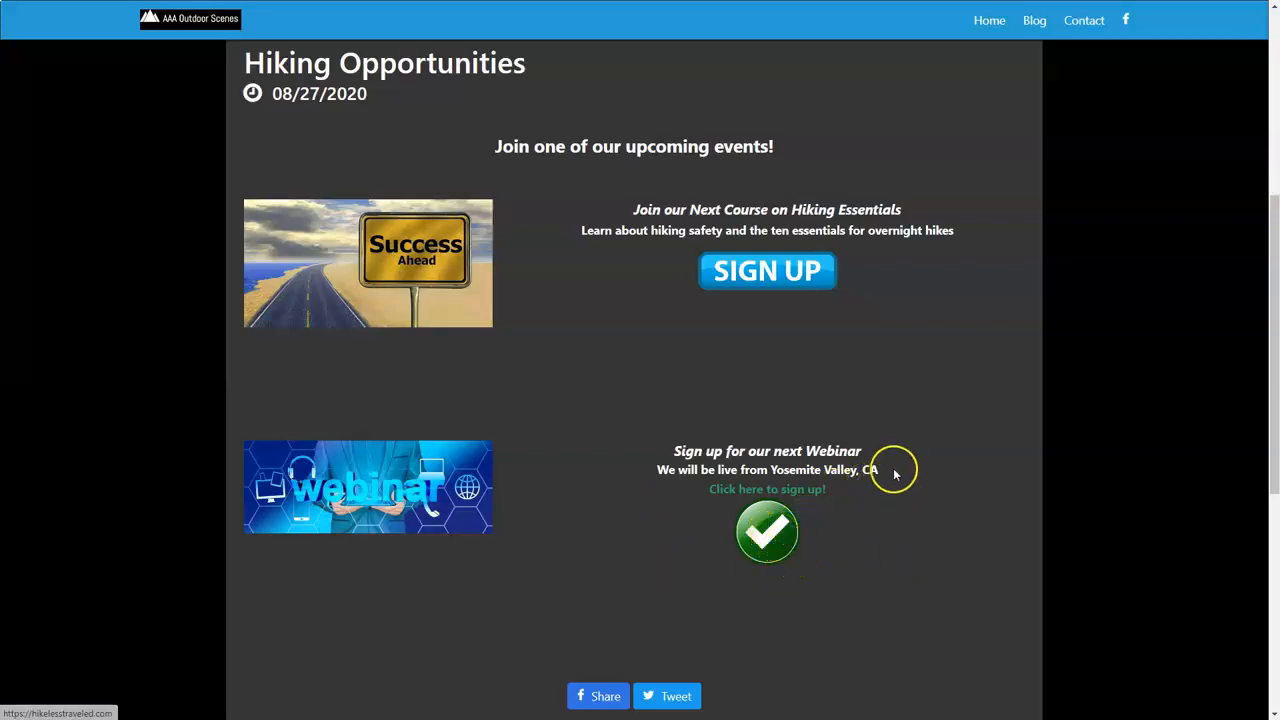
scroll(888, 460, up, 5)
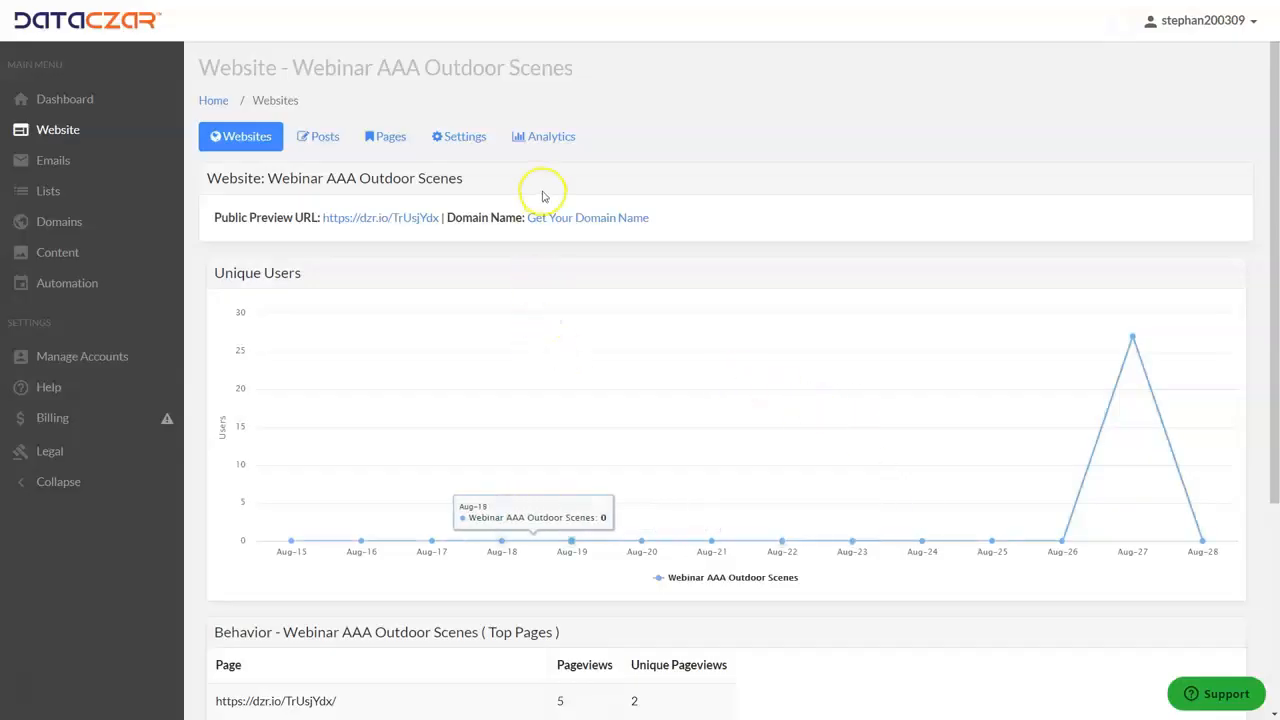
- Open the Hiking Opportunities post for editing from the website's posts in Dataczar Connect and show its content editor
click(327, 136)
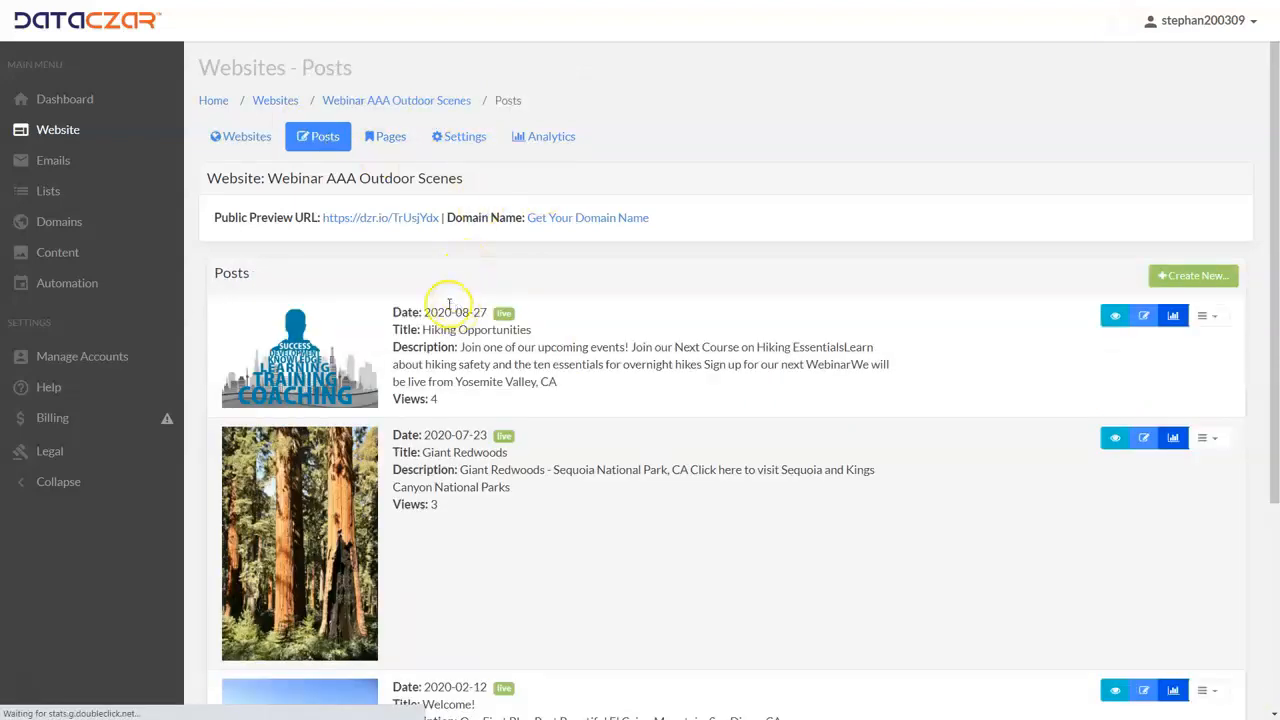
click(1144, 318)
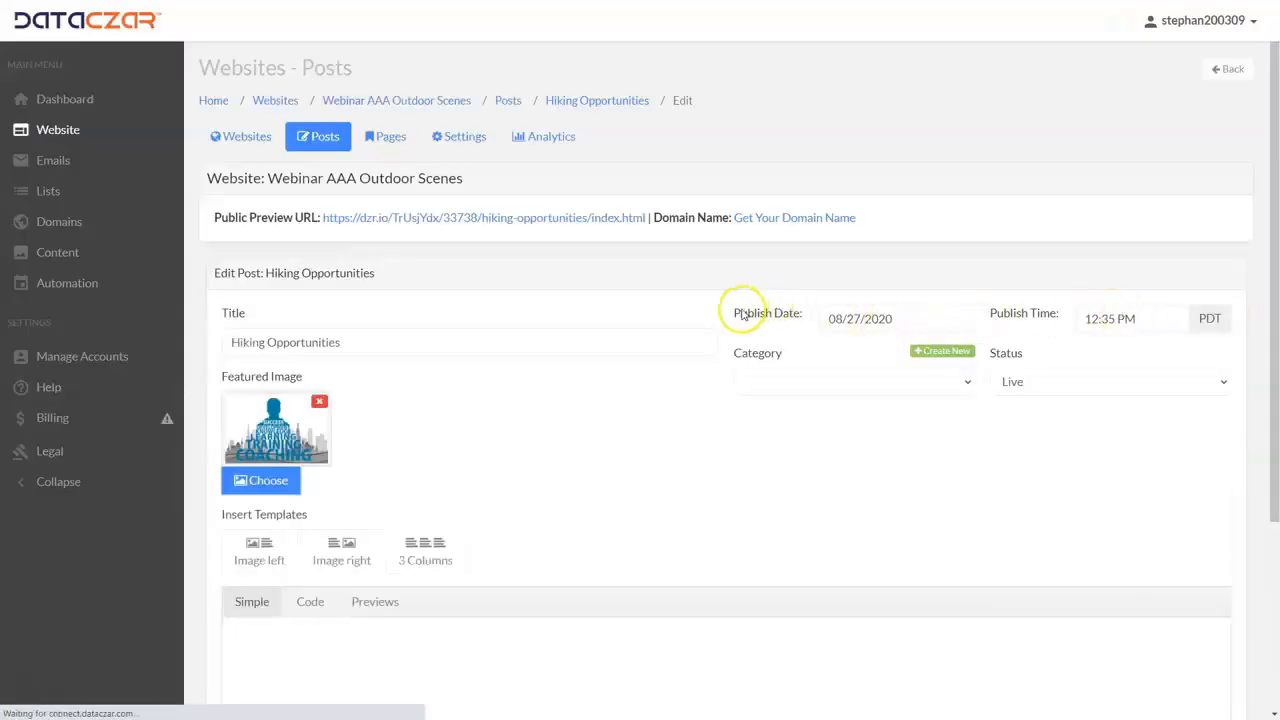
scroll(714, 314, down, 5)
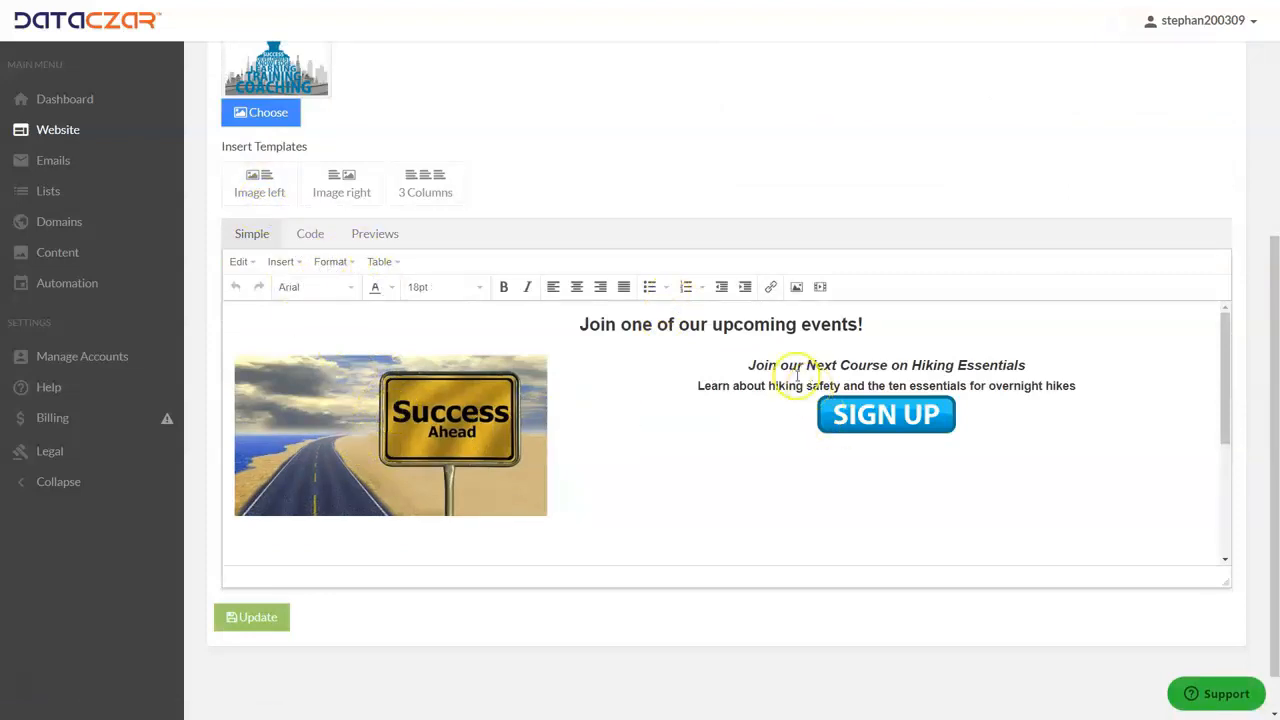
- Place the insertion point on the empty line below the webinar image in the post's content and center-align that line
click(912, 416)
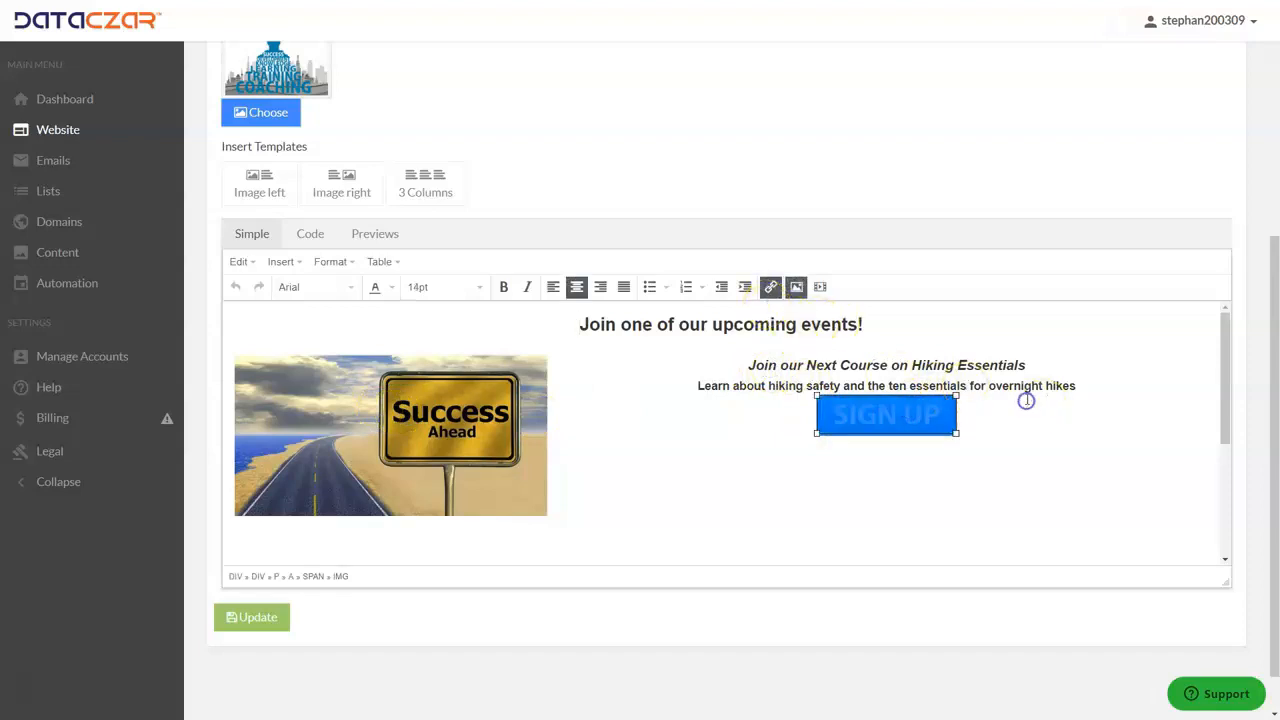
scroll(1026, 400, down, 5)
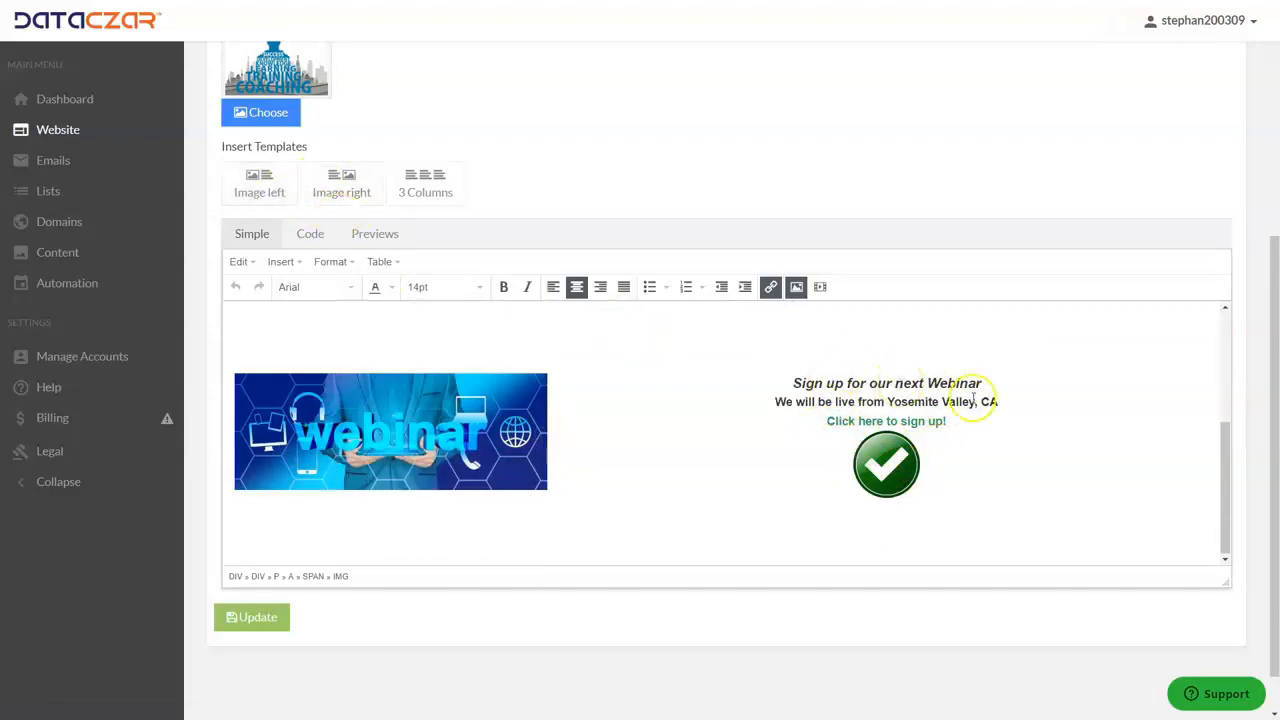
click(385, 544)
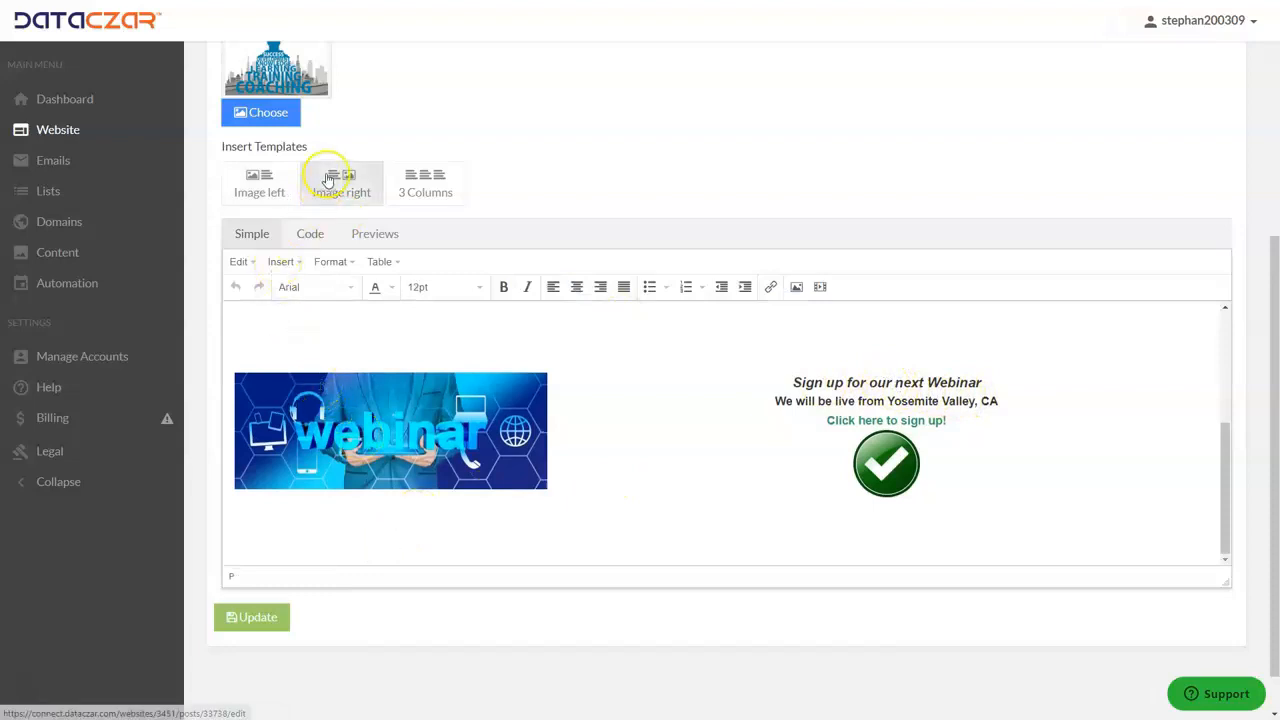
click(577, 287)
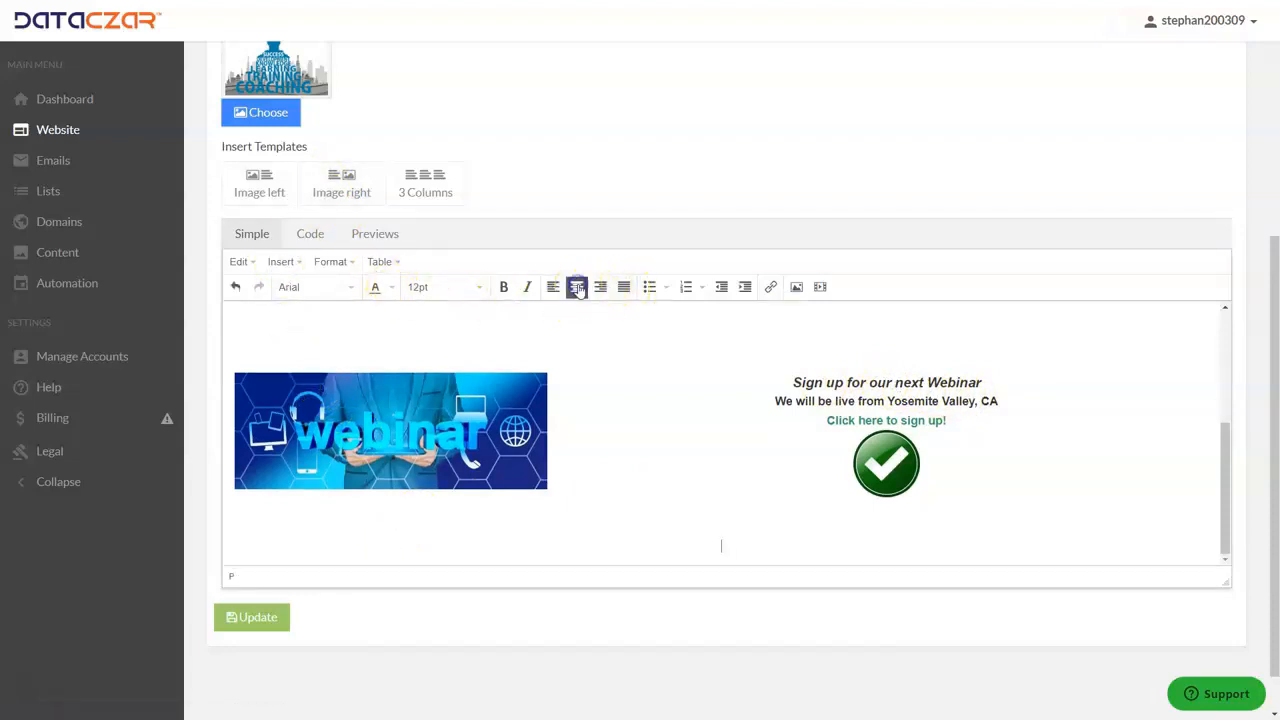
- Start inserting an image at the centered line and search the free images for tree clip art
click(796, 287)
click(801, 326)
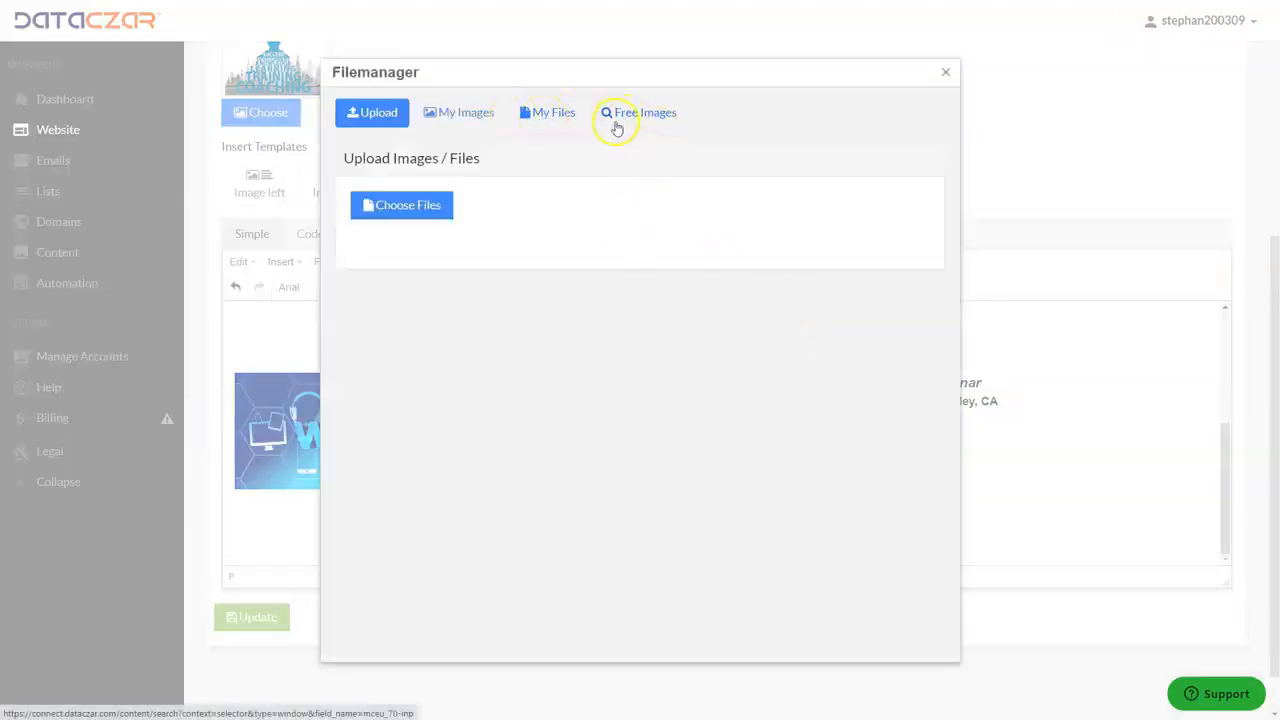
click(640, 115)
click(392, 204)
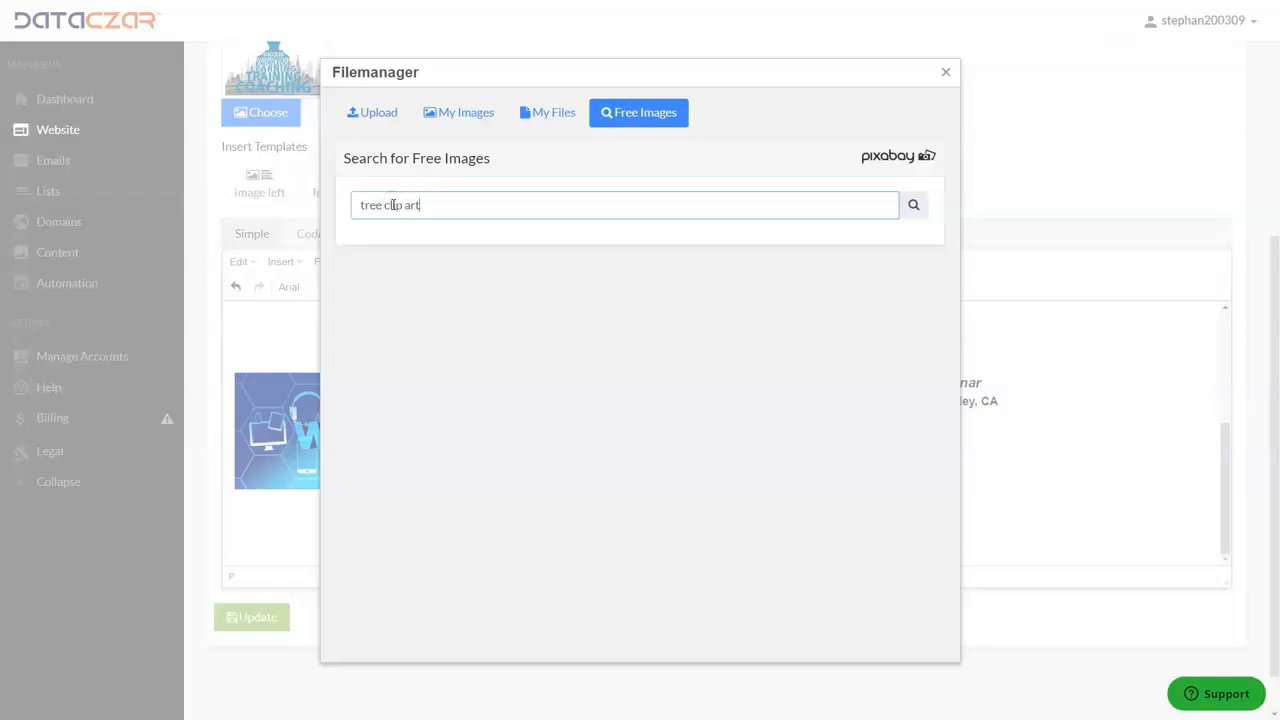
key(Return)
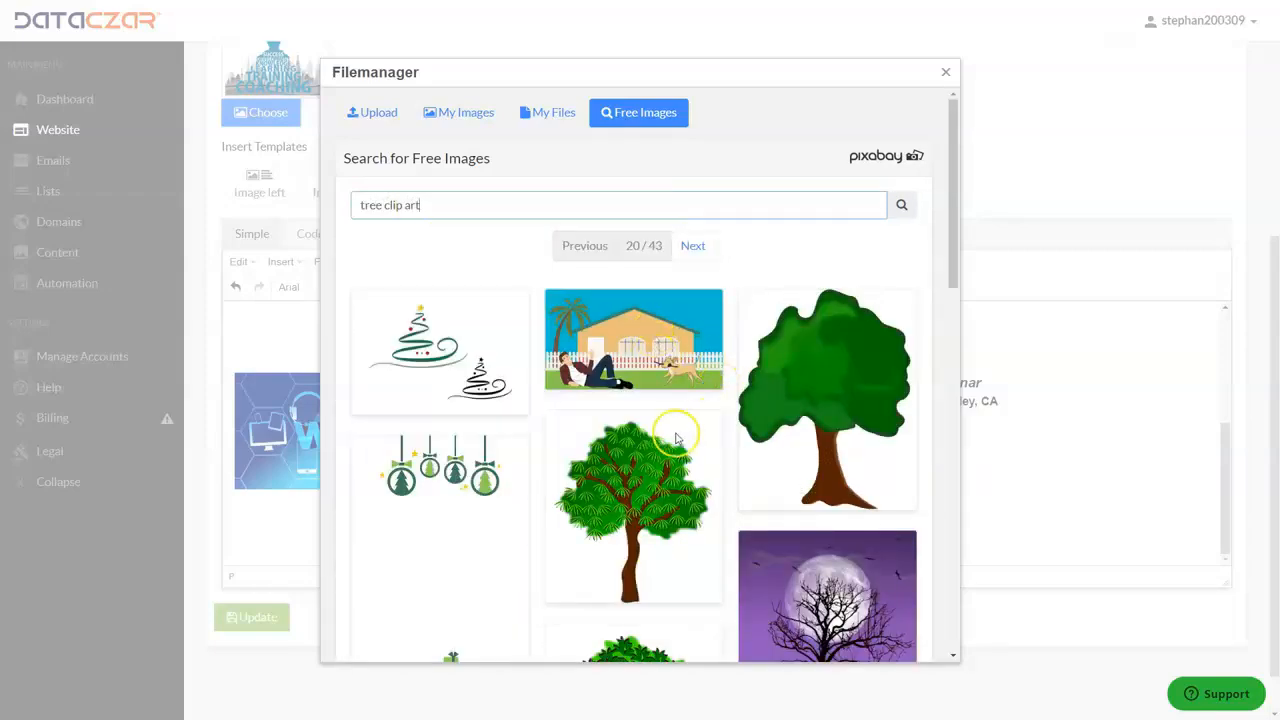
- Choose the leafy green tree drawing with the brown trunk from the search results and insert it below the webinar section
scroll(672, 432, down, 3)
click(620, 476)
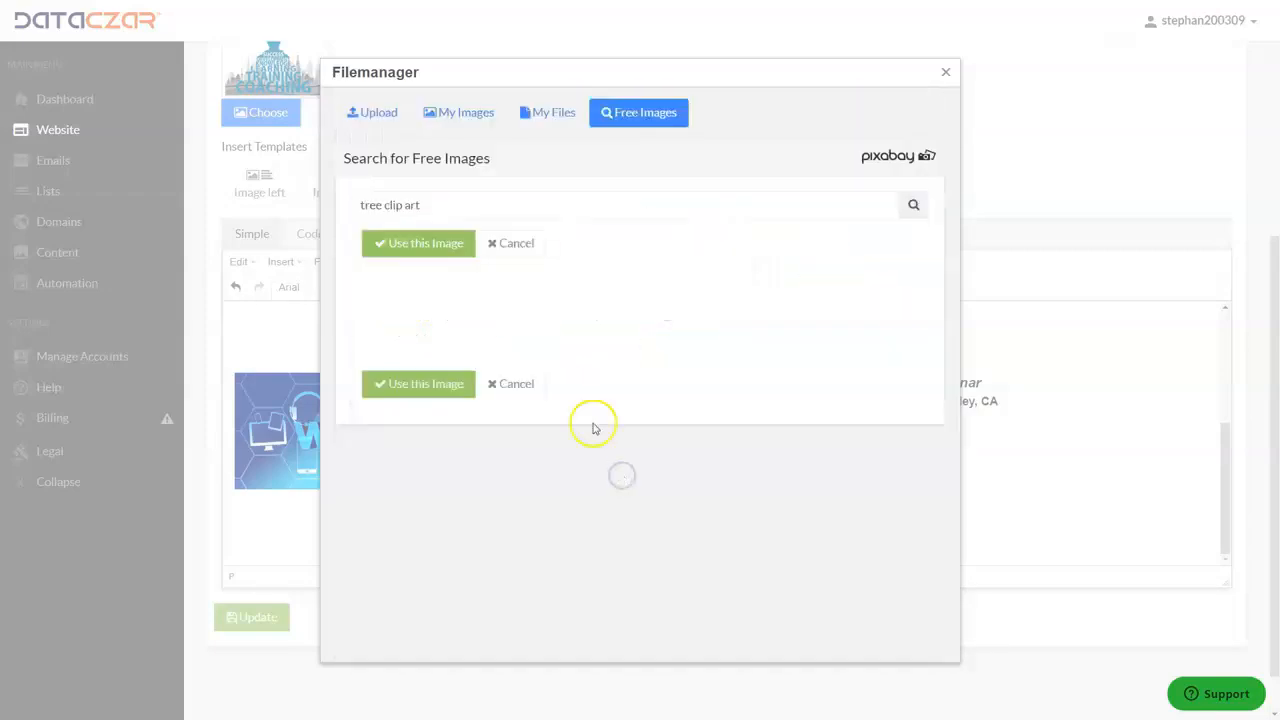
click(397, 245)
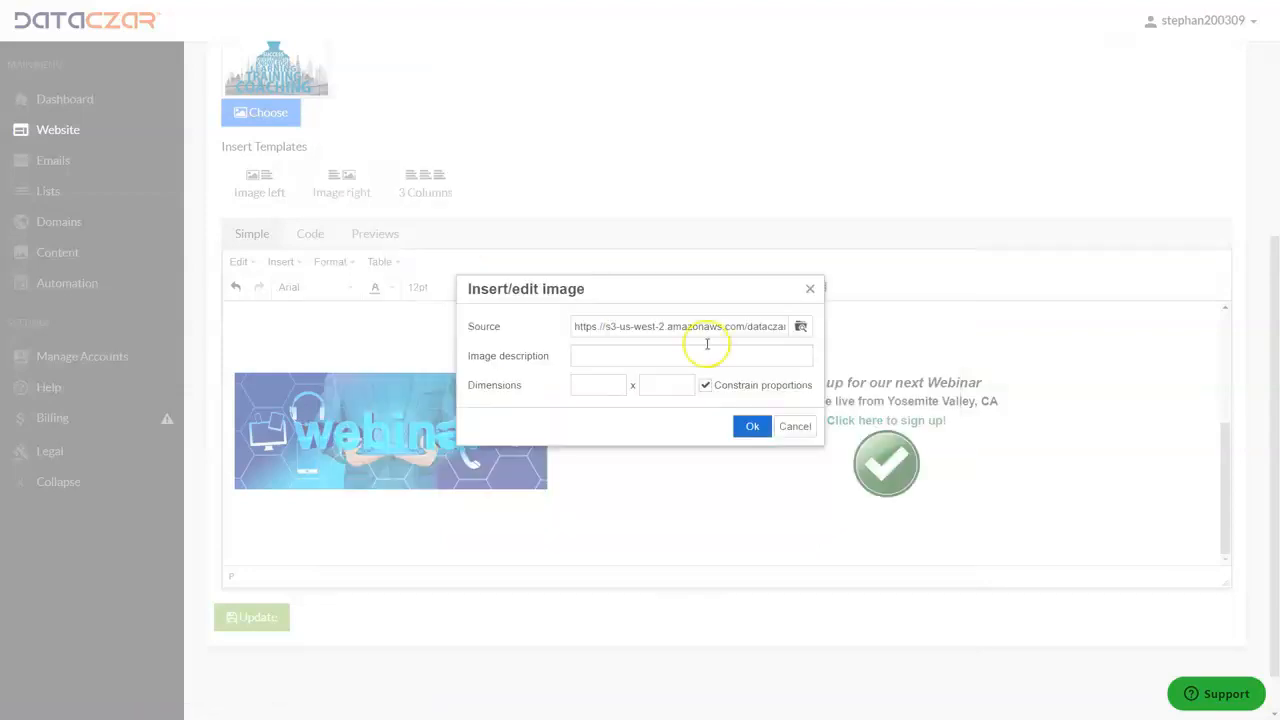
click(752, 426)
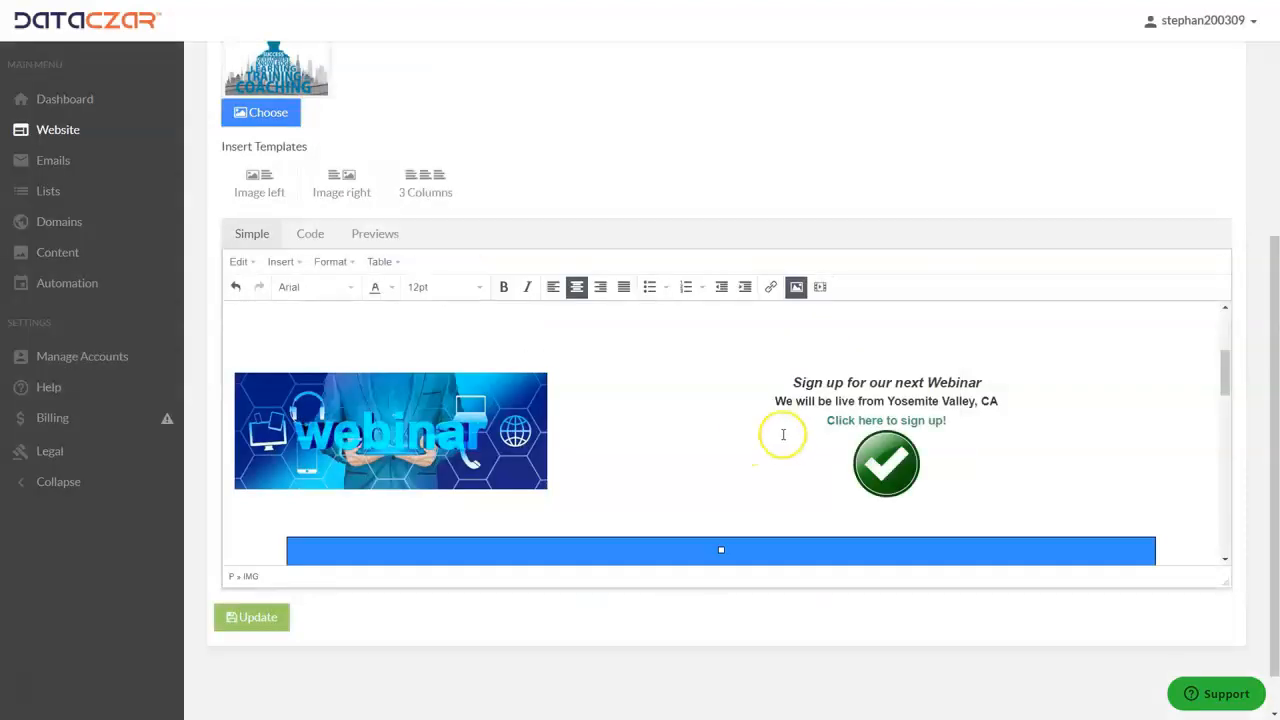
- Shrink the inserted tree image proportionally in two stages to roughly half its inserted width, and deselect it
scroll(781, 430, down, 5)
scroll(781, 430, down, 3)
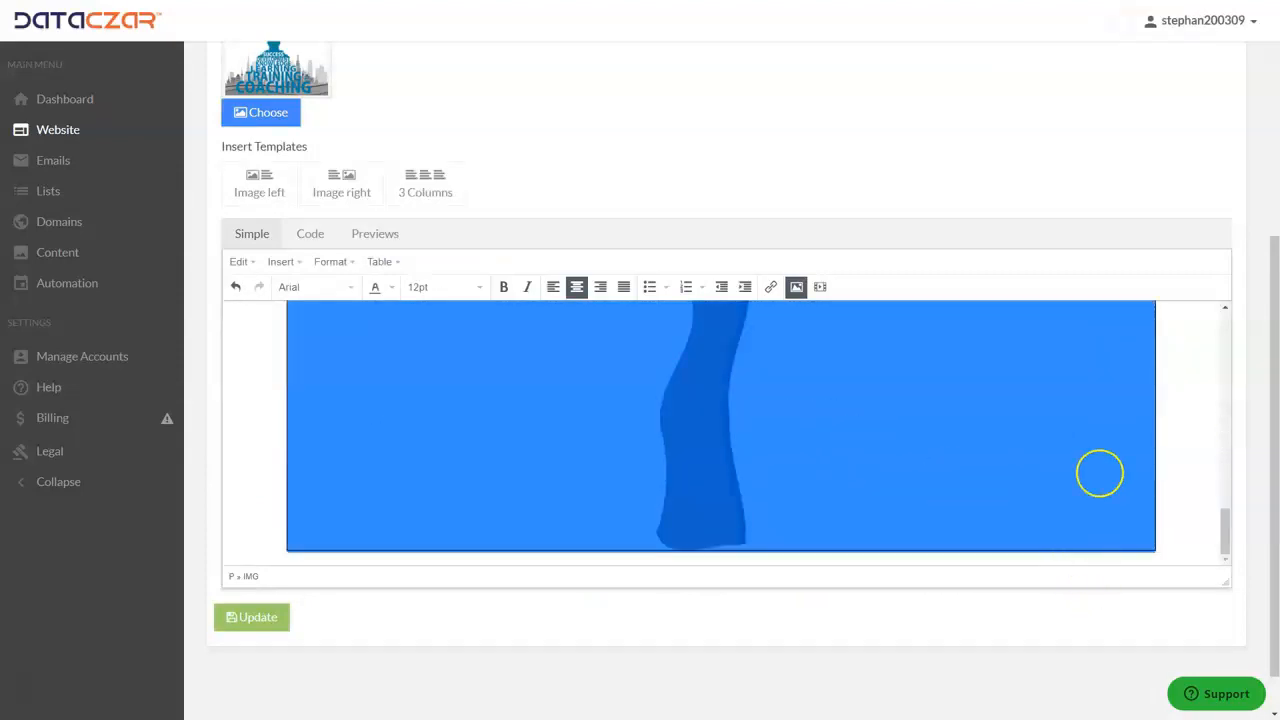
drag(1155, 550, 888, 419)
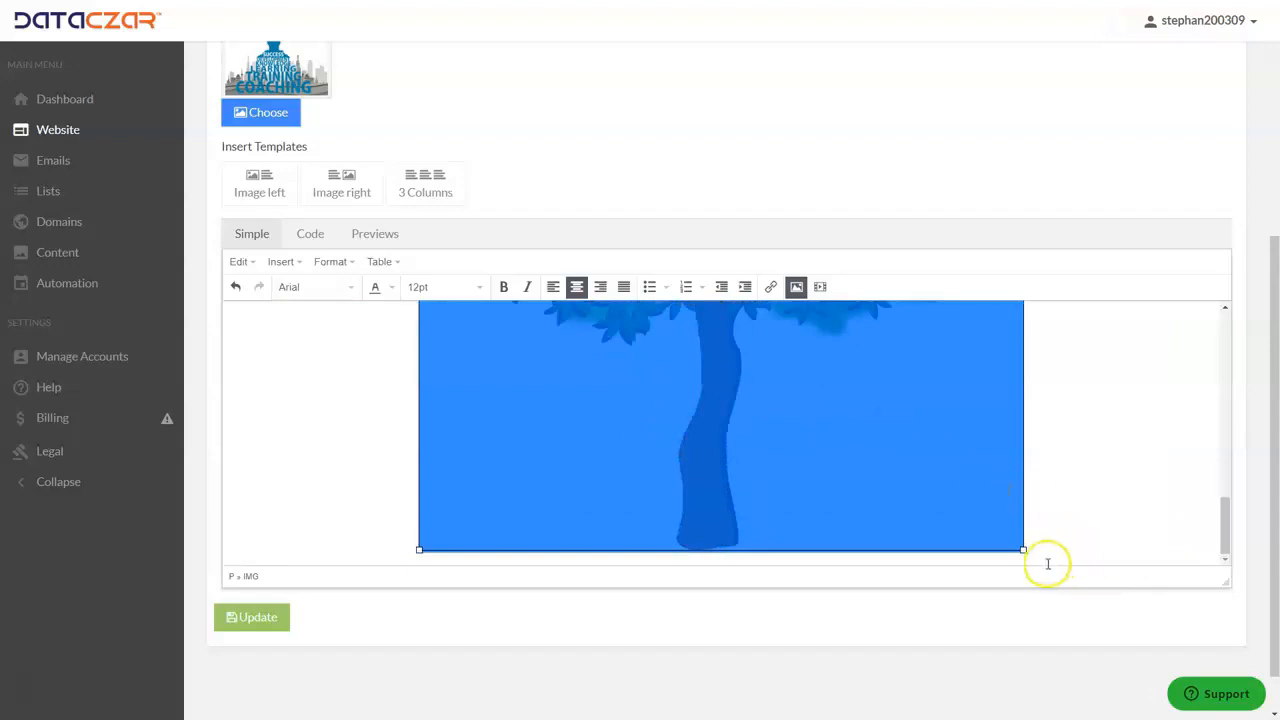
drag(1022, 548, 891, 440)
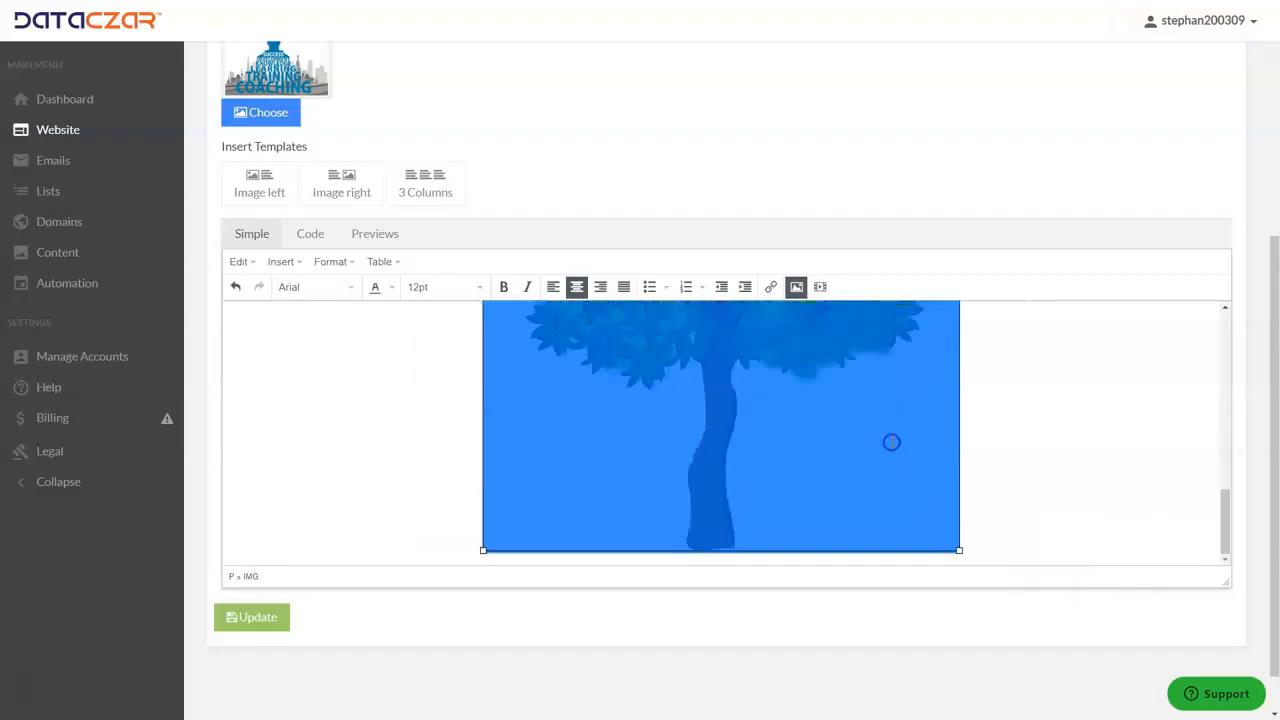
scroll(890, 442, up, 5)
scroll(888, 443, down, 5)
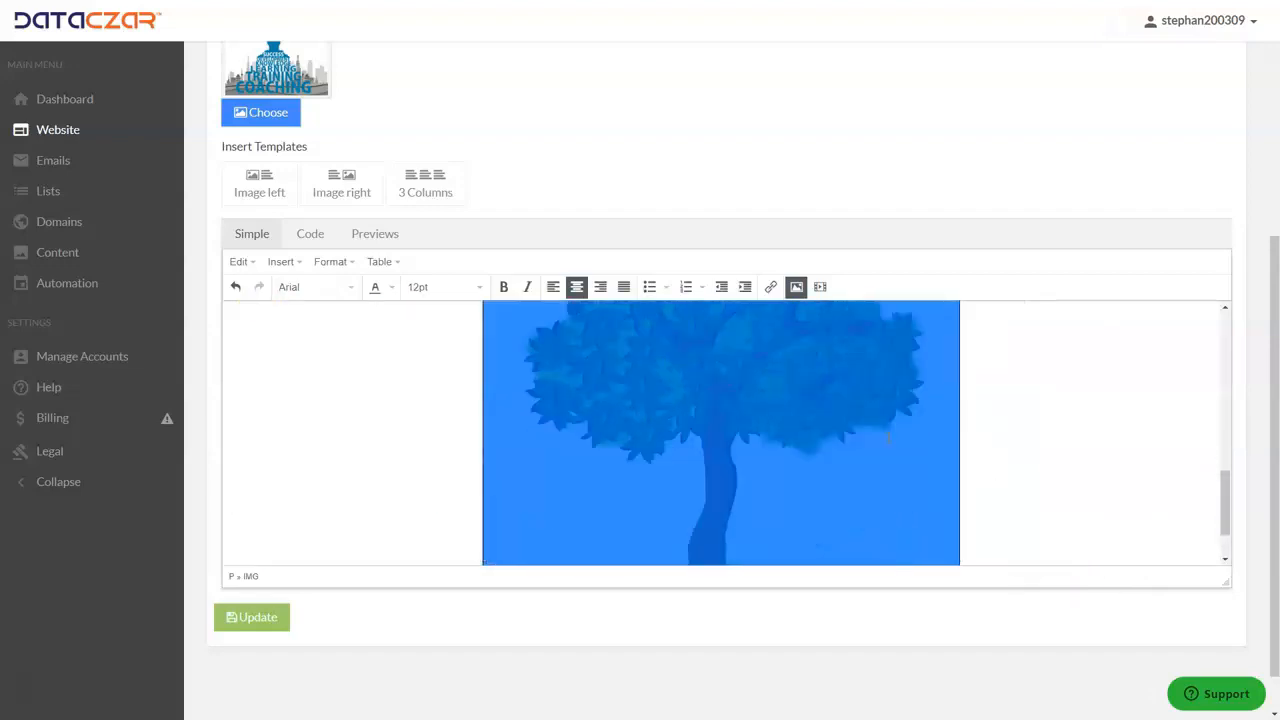
click(1072, 370)
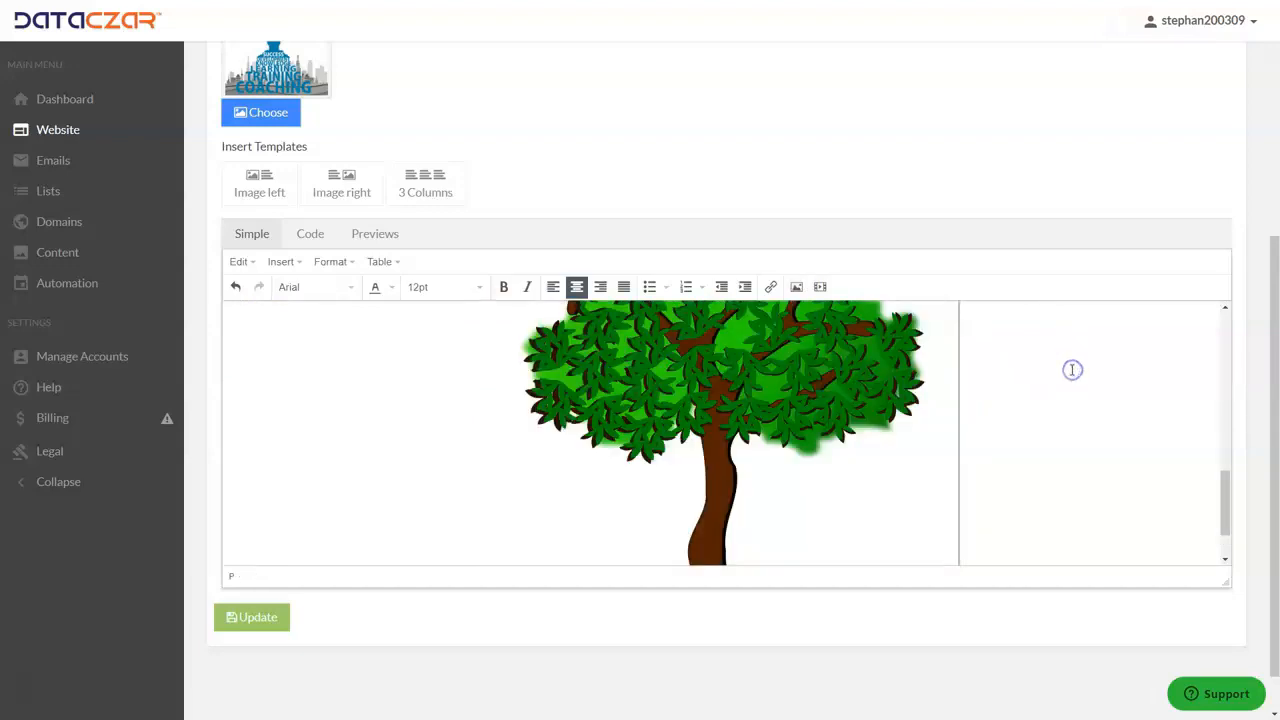
- Review the post's content around the webinar section and save the updated Hiking Opportunities post
scroll(714, 417, up, 3)
scroll(691, 411, up, 5)
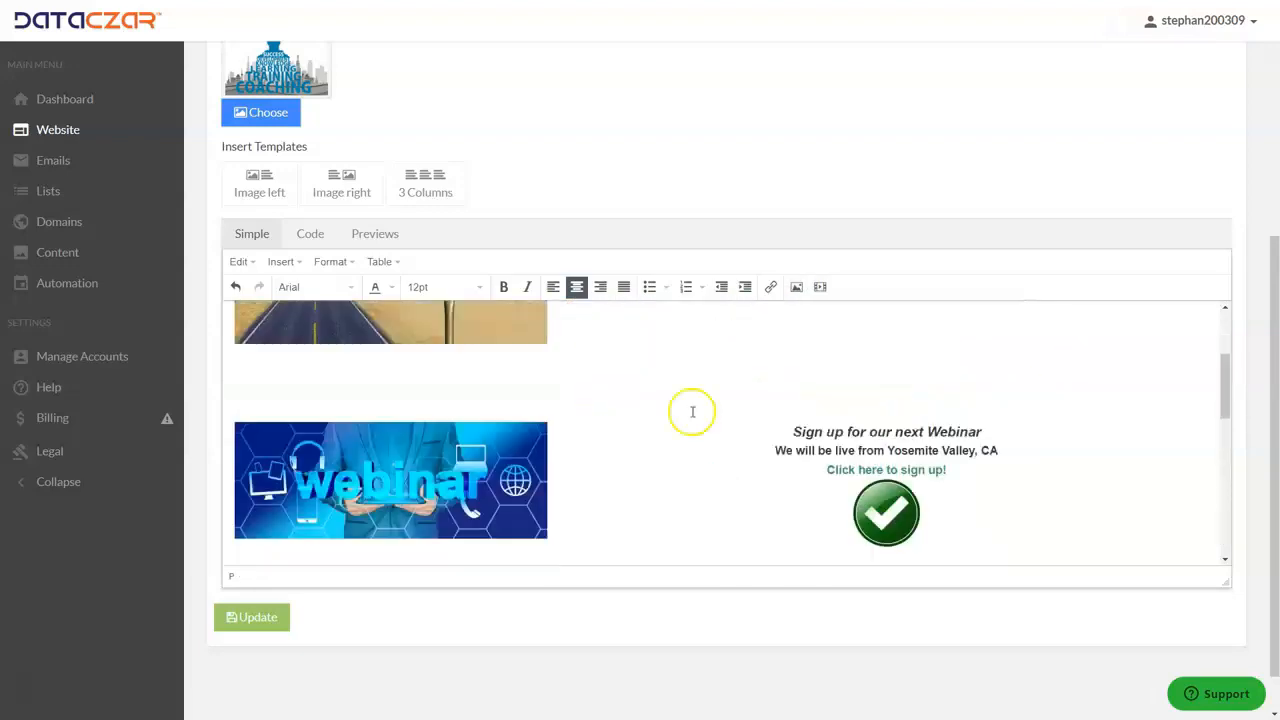
scroll(634, 411, down, 8)
click(255, 620)
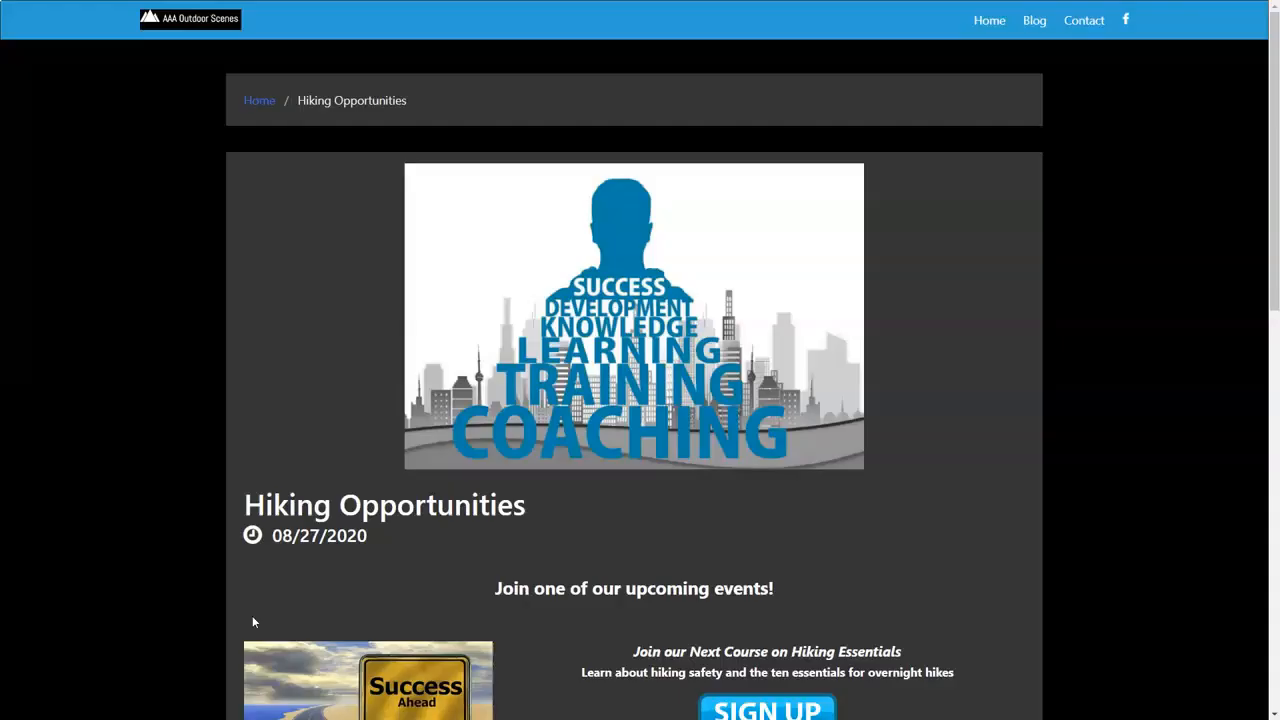
- View the public Hiking Opportunities post and examine how the tree image appears below the webinar section
click(258, 626)
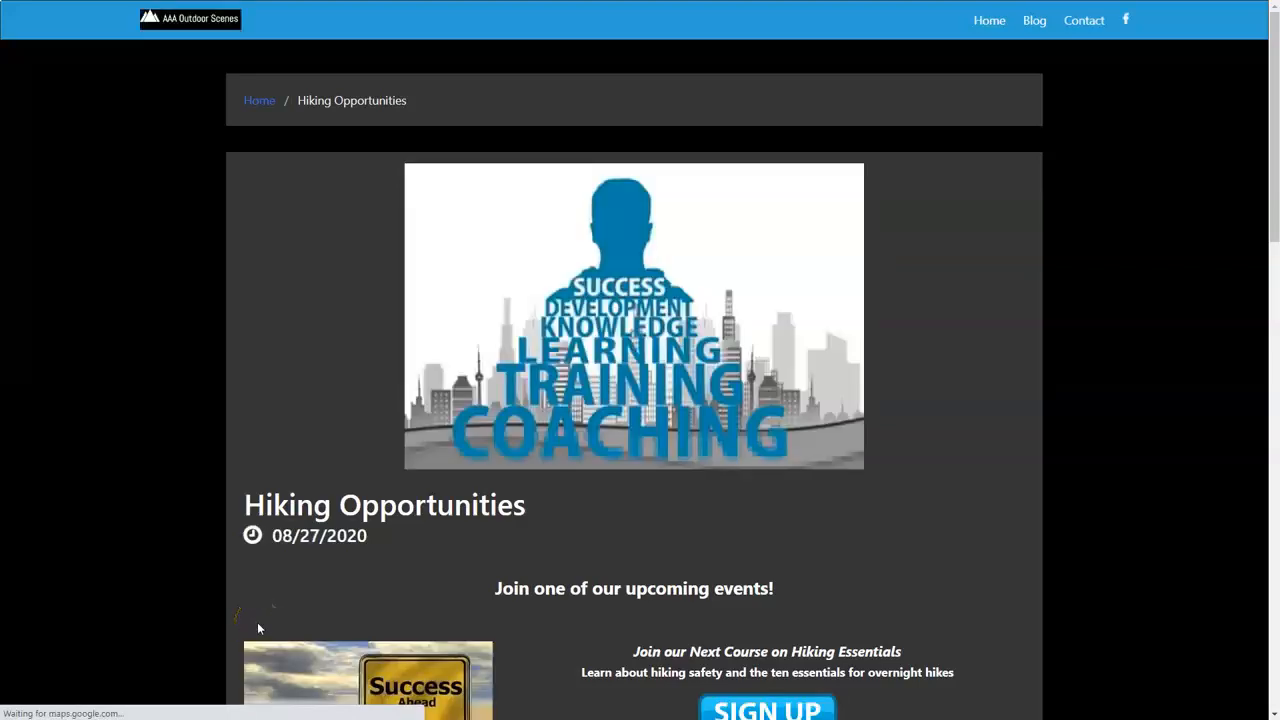
scroll(470, 625, down, 3)
scroll(490, 607, down, 7)
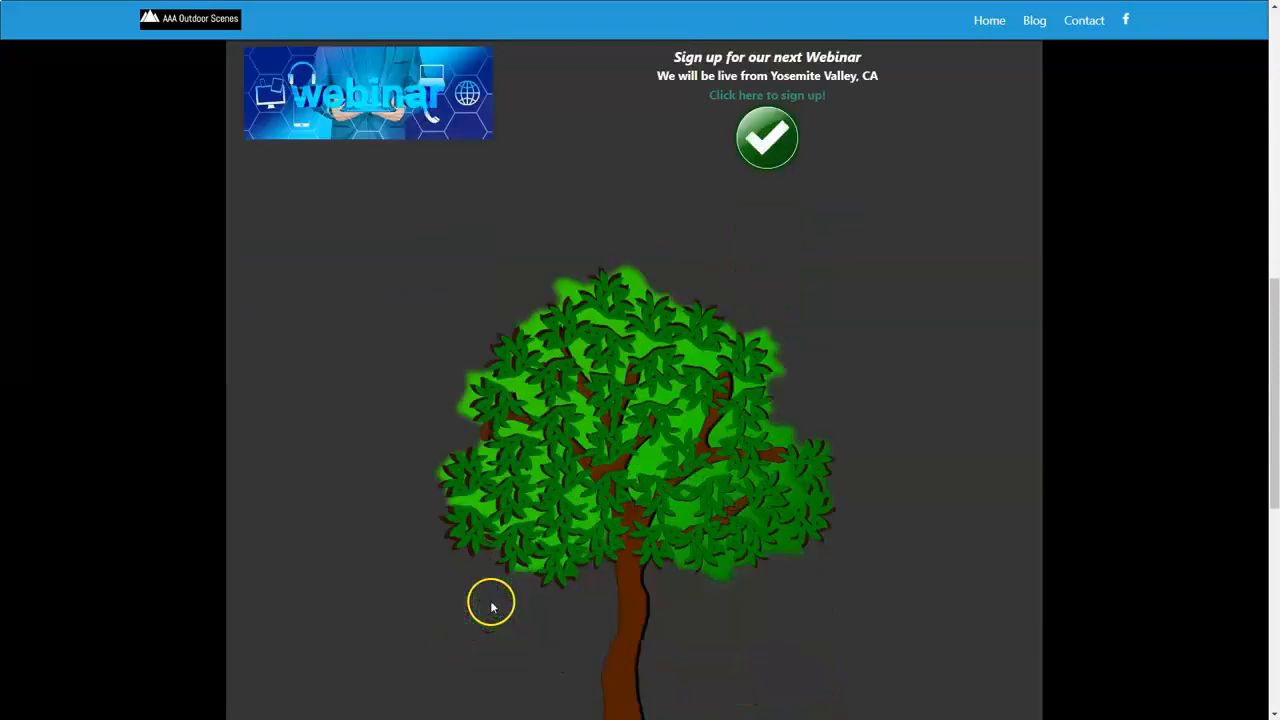
scroll(540, 565, up, 10)
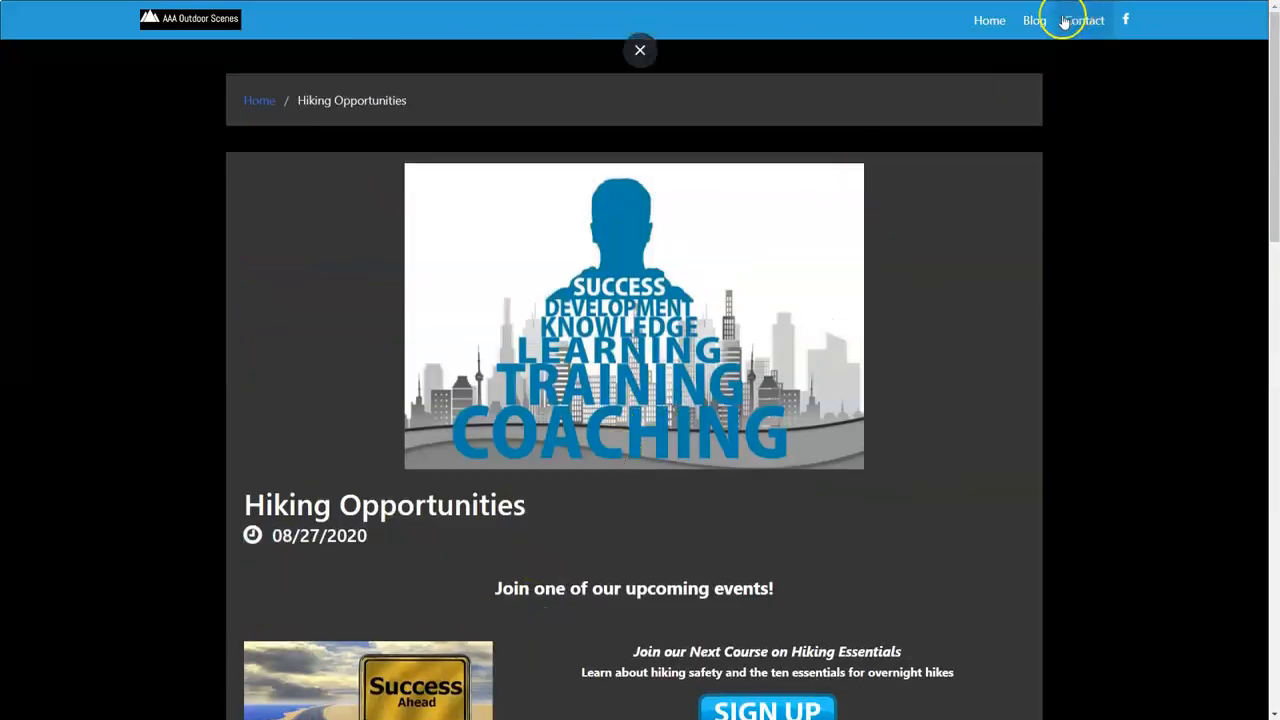
- View the public site's Blog page, then close the site and go to the Dashboard in Dataczar Connect
click(1027, 22)
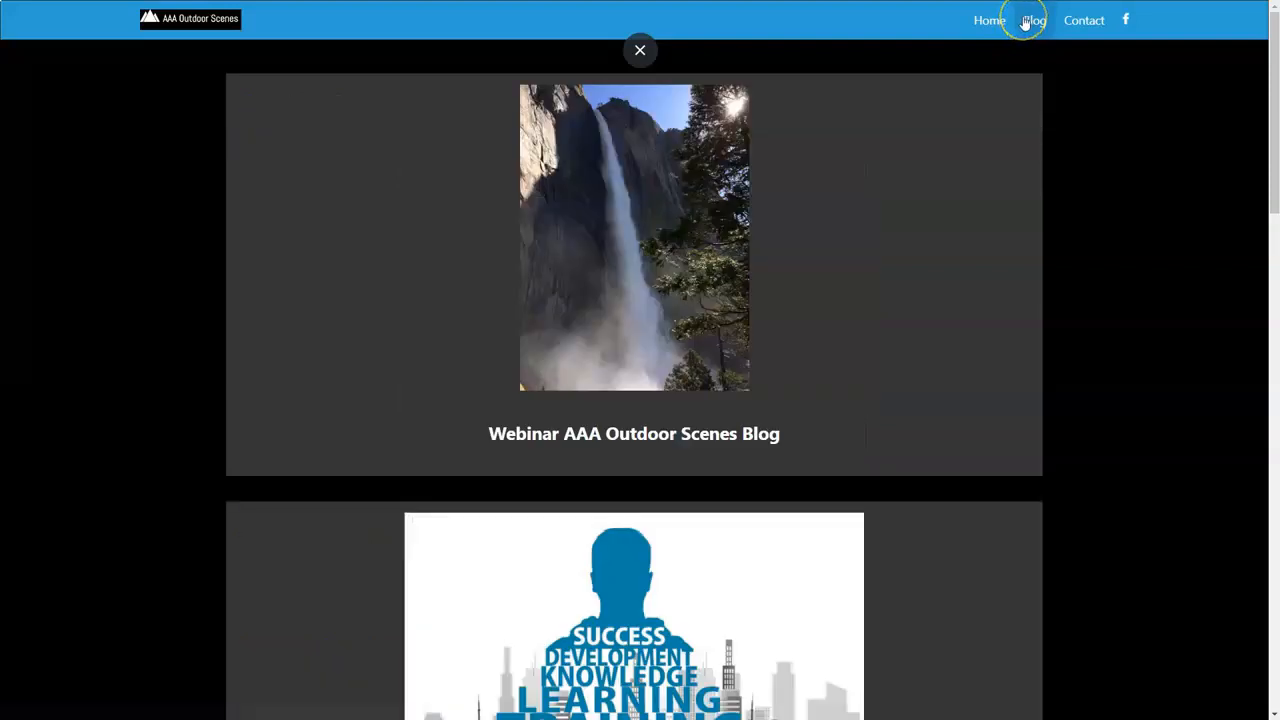
key(ctrl+w)
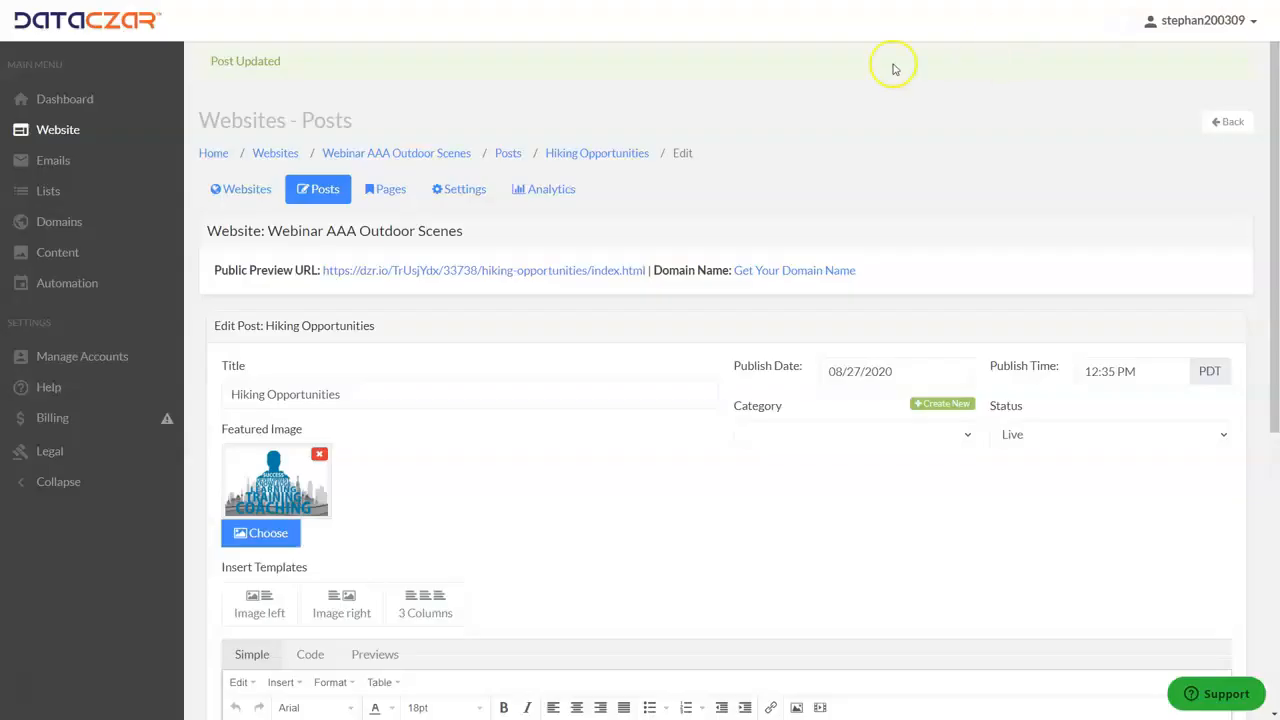
click(73, 96)
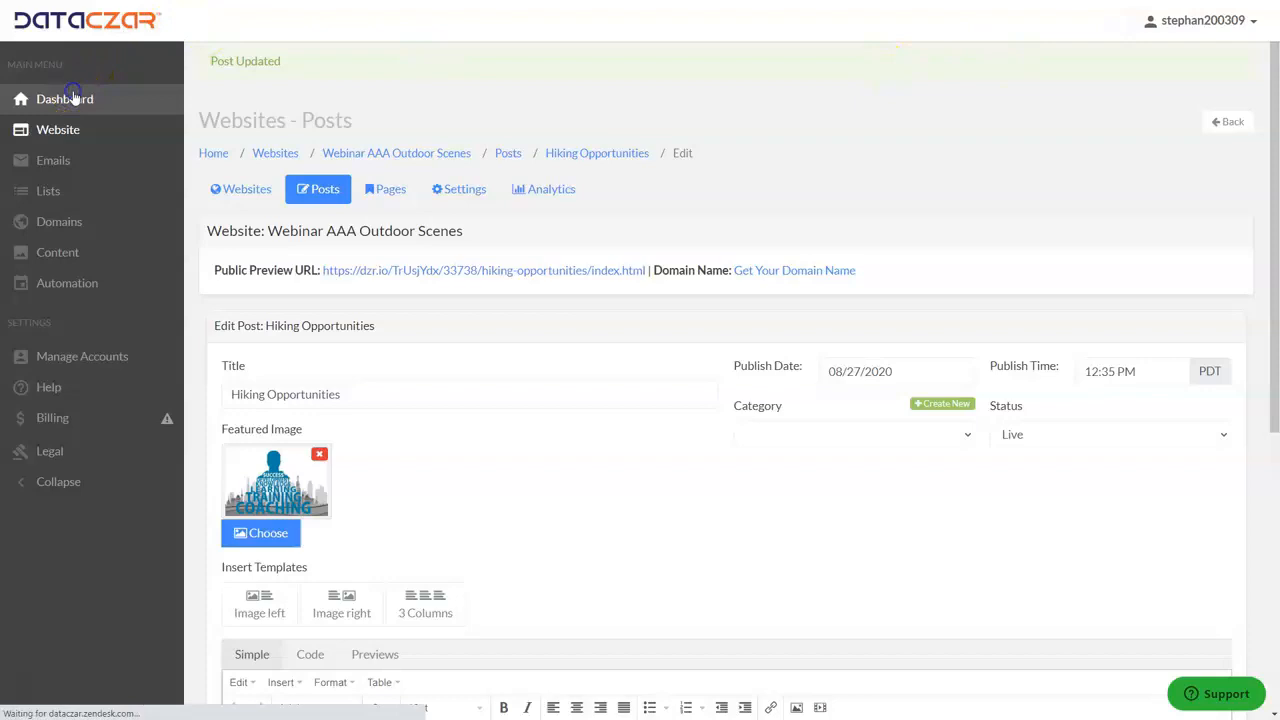